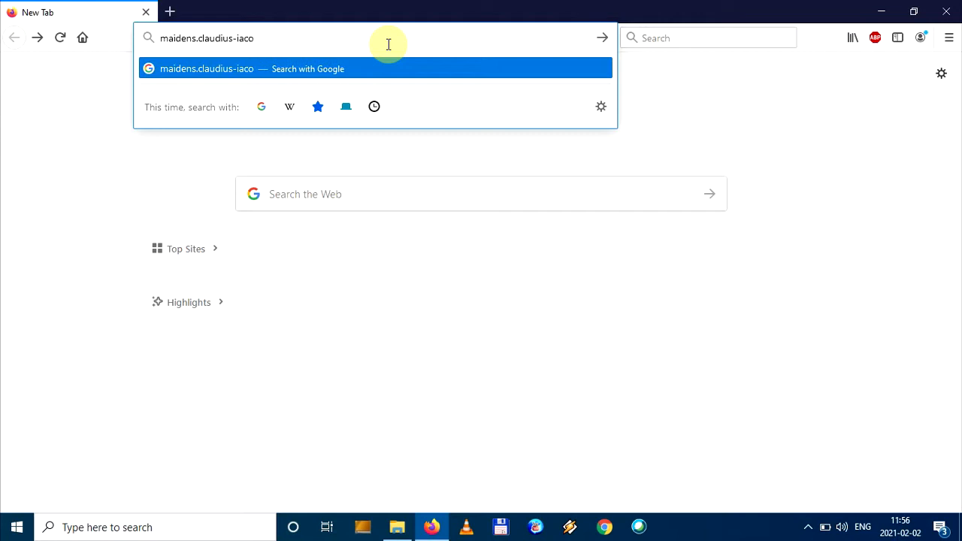
Go to maidens.claudius-iacob.eu and open the site's download page
{"action": "type", "text": ".eu"}
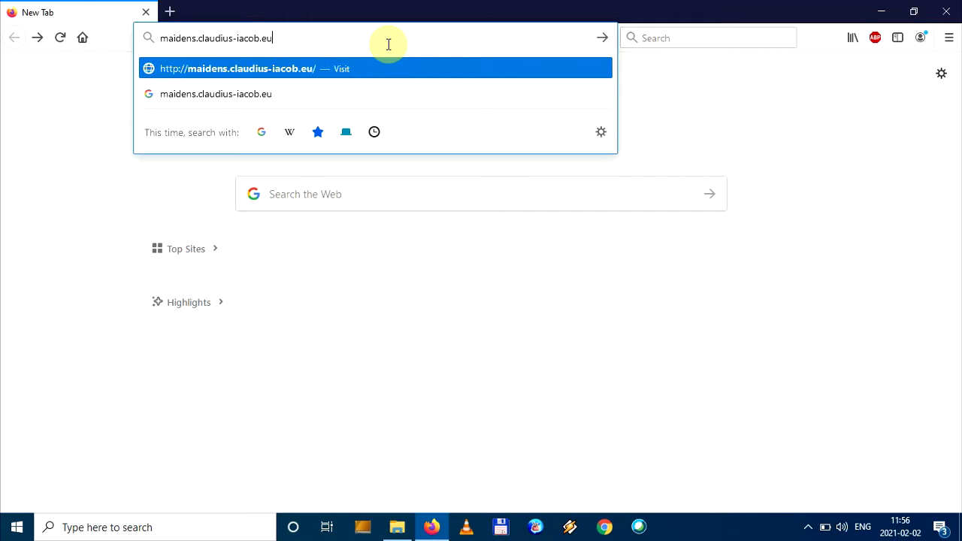
{"action": "key", "text": "Return"}
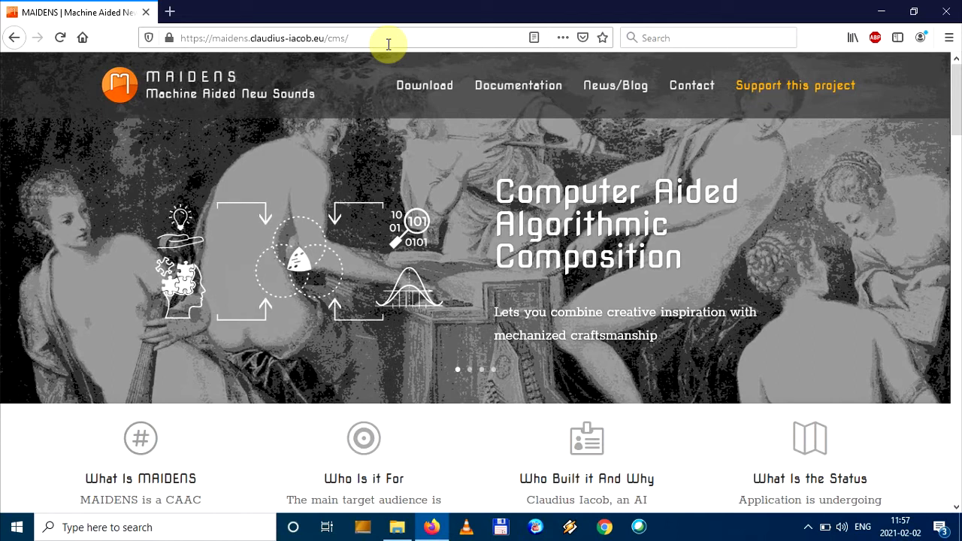
{"action": "left_click", "coordinate": [424, 94]}
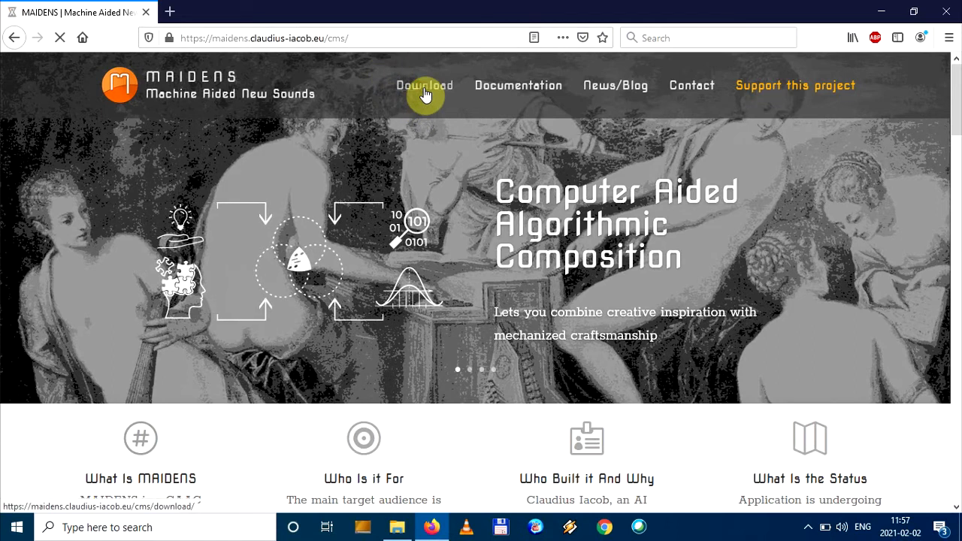
Download the Windows archive maidens 1-4-9 win.zip, choosing to save the file
{"action": "scroll", "coordinate": [684, 183], "scroll_direction": "down", "scroll_amount": 5}
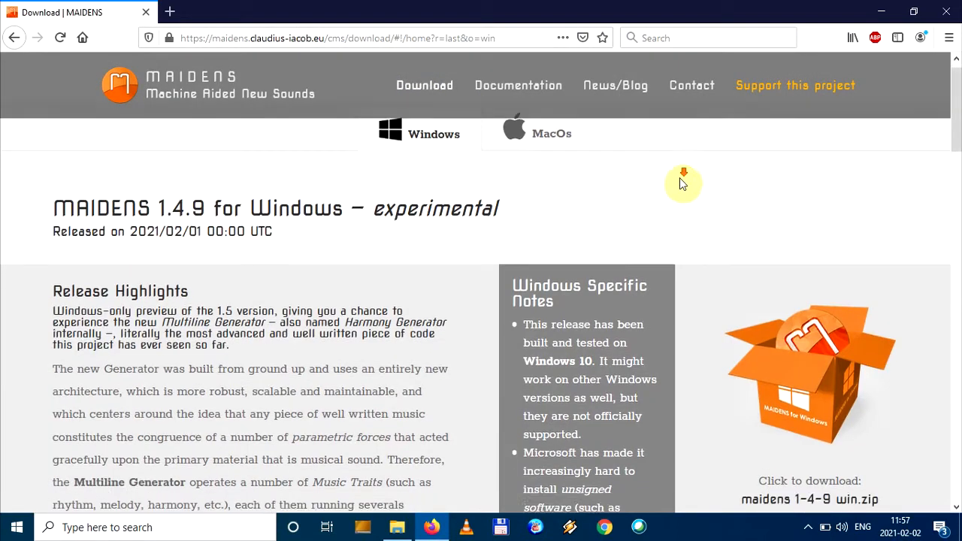
{"action": "scroll", "coordinate": [689, 185], "scroll_direction": "down", "scroll_amount": 2}
{"action": "left_click", "coordinate": [811, 230]}
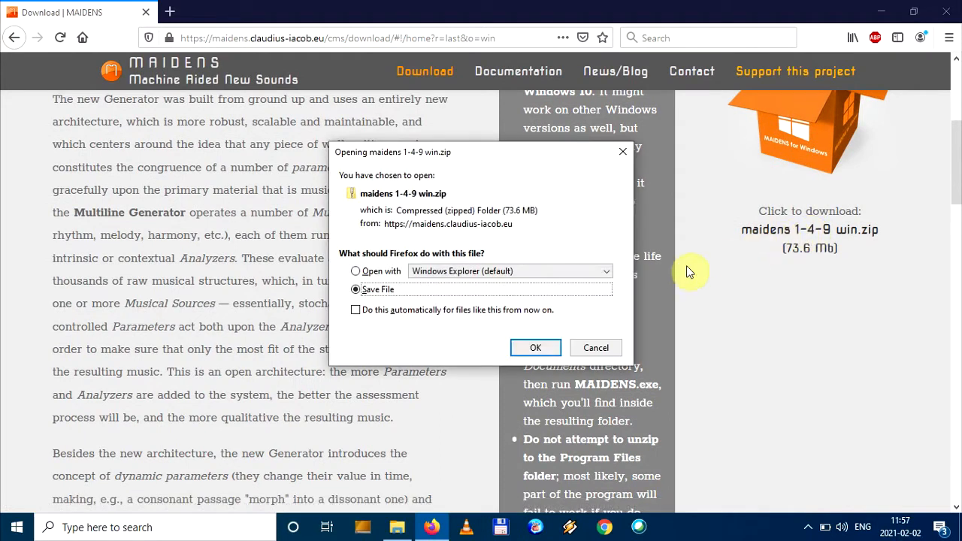
{"action": "left_click", "coordinate": [539, 349]}
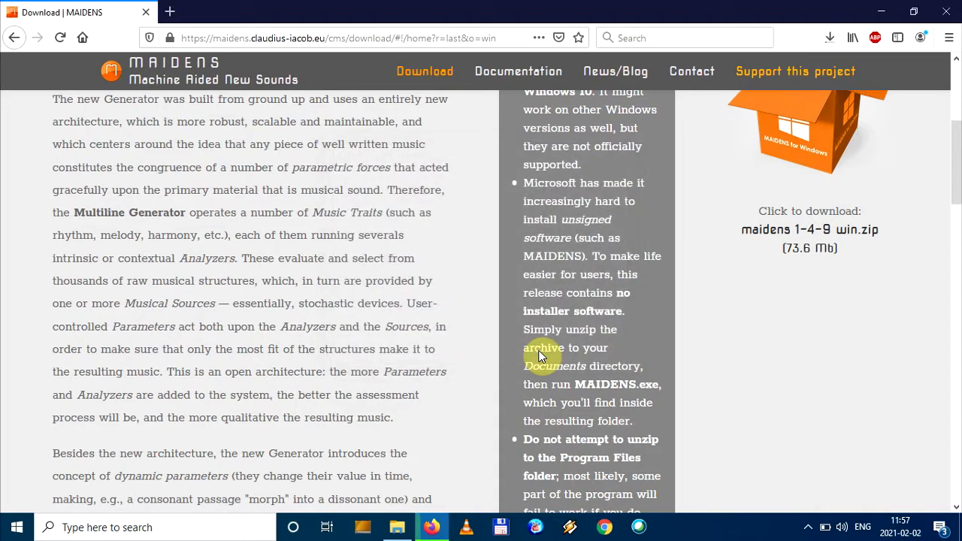
Open the downloaded maidens 1-4-9 win.zip and extract all its contents to the APPS folder in Documents
{"action": "left_click", "coordinate": [828, 38]}
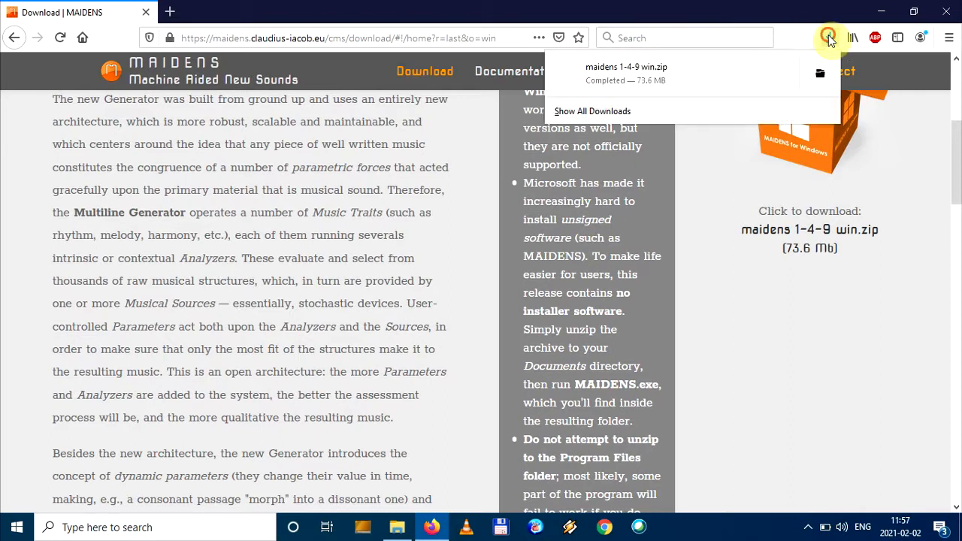
{"action": "left_click", "coordinate": [684, 76]}
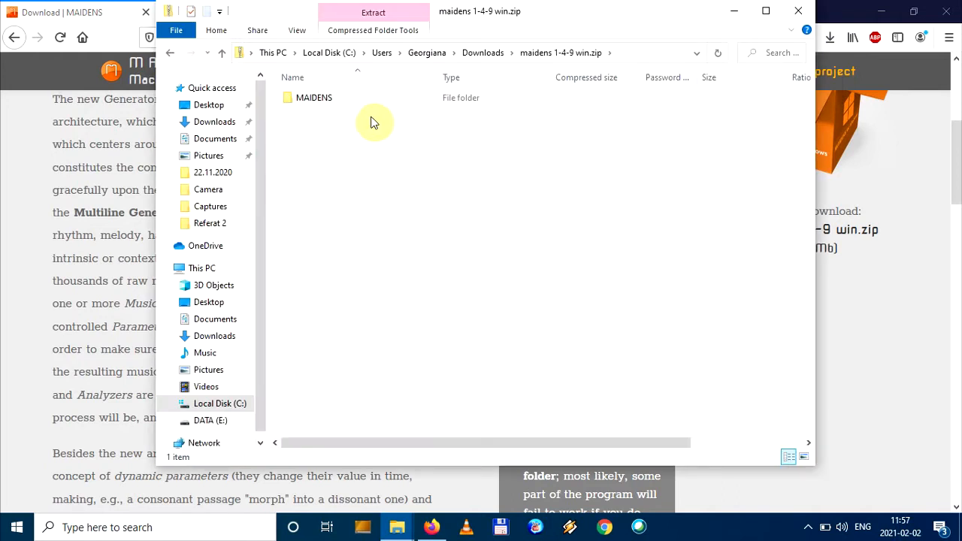
{"action": "left_click", "coordinate": [362, 35]}
{"action": "left_click", "coordinate": [667, 65]}
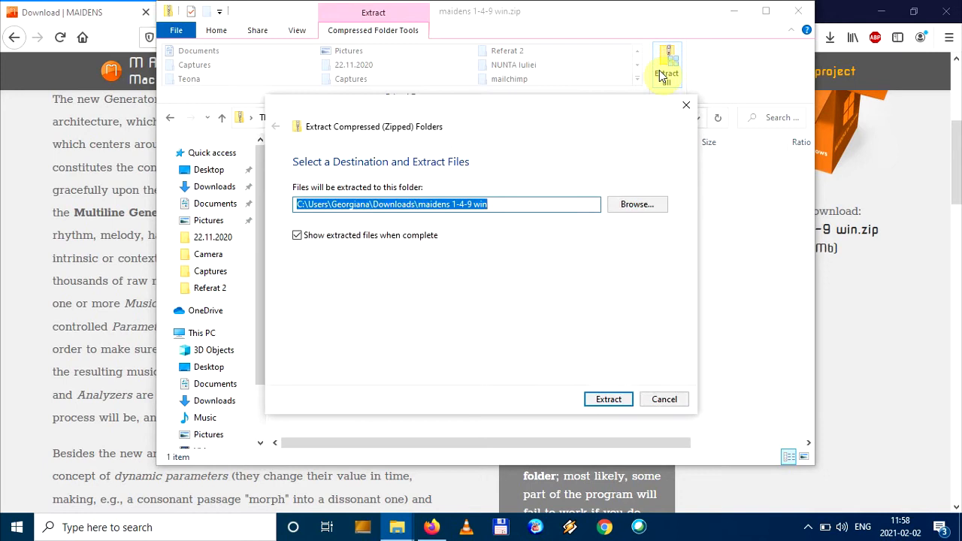
{"action": "left_click", "coordinate": [624, 204]}
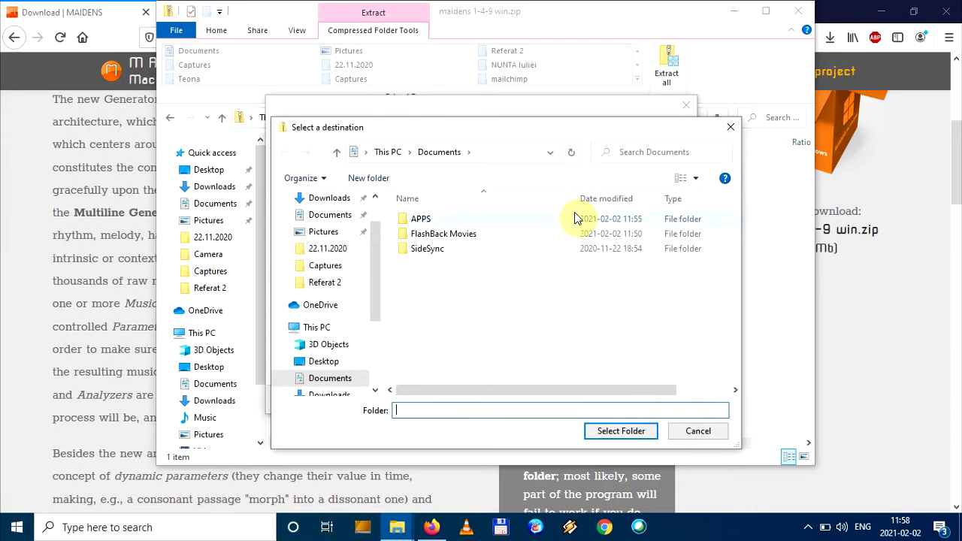
{"action": "double_click", "coordinate": [423, 219]}
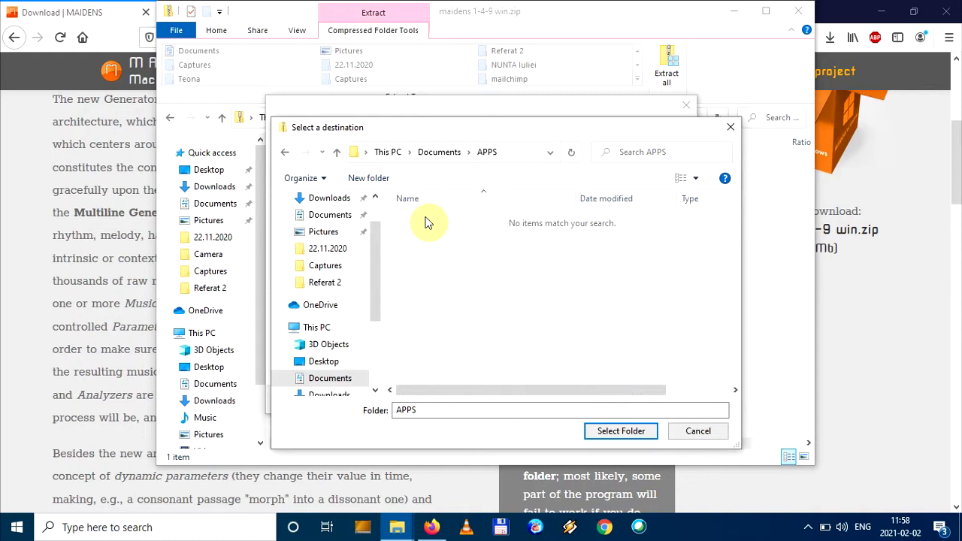
{"action": "left_click", "coordinate": [621, 435]}
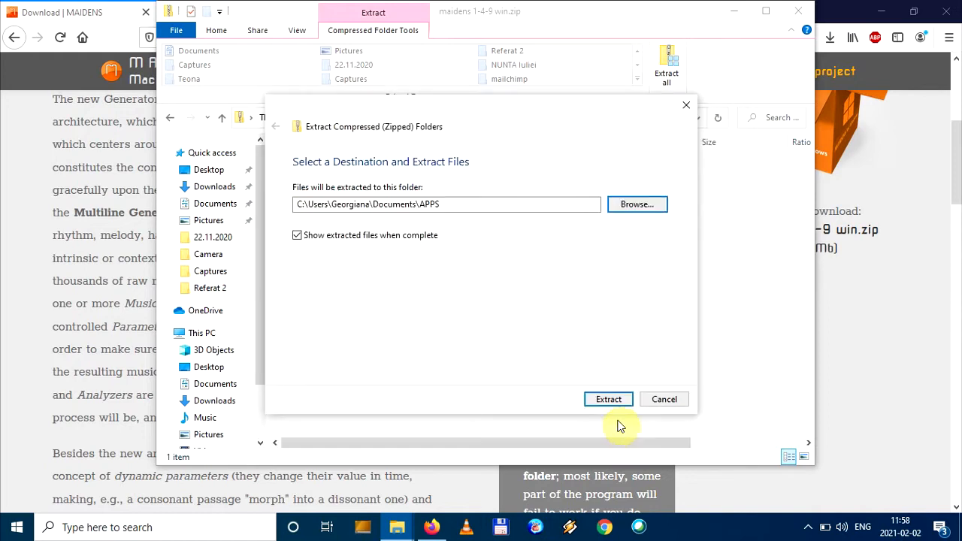
{"action": "left_click", "coordinate": [605, 397]}
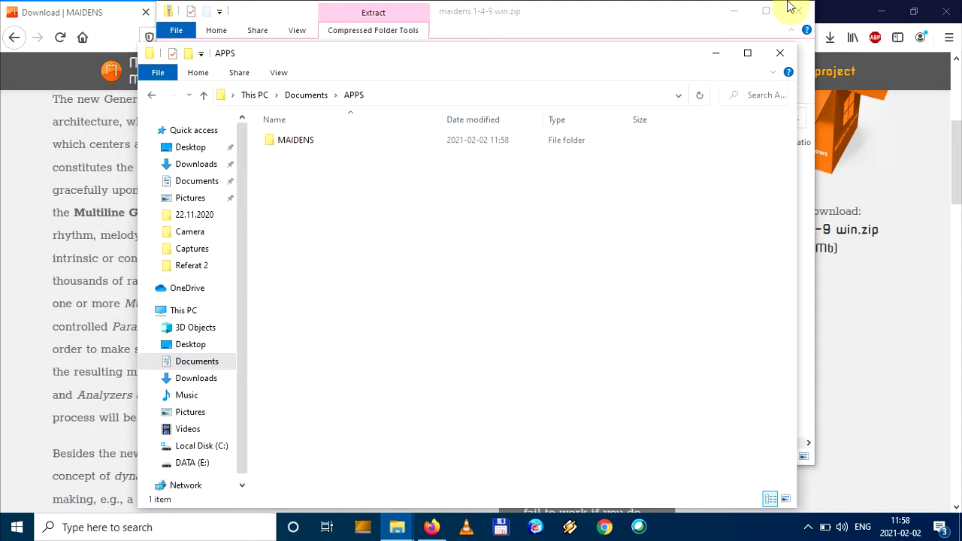
Minimize the archive and browser windows and open the extracted MAIDENS folder in APPS
{"action": "left_click", "coordinate": [736, 9]}
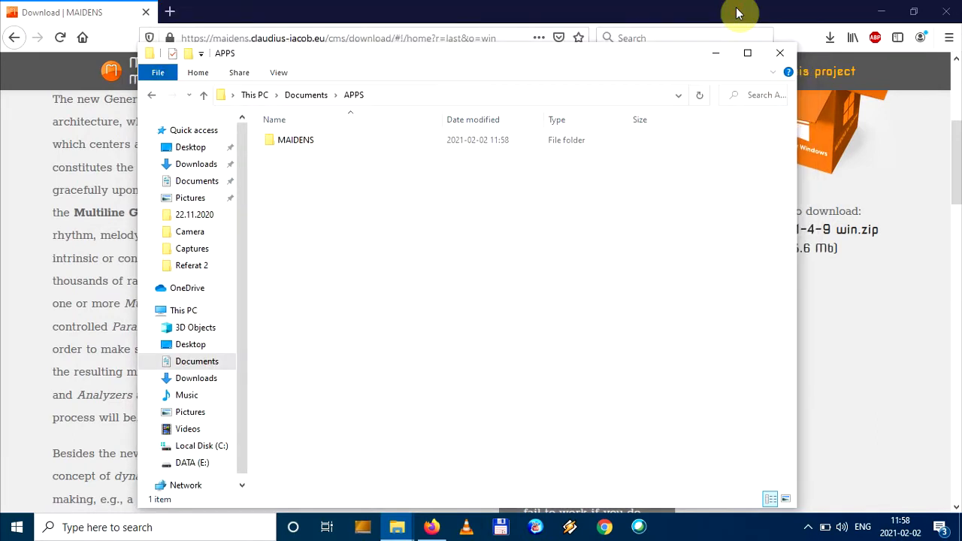
{"action": "left_click", "coordinate": [882, 13]}
{"action": "left_click_drag", "start_coordinate": [444, 68], "coordinate": [452, 46]}
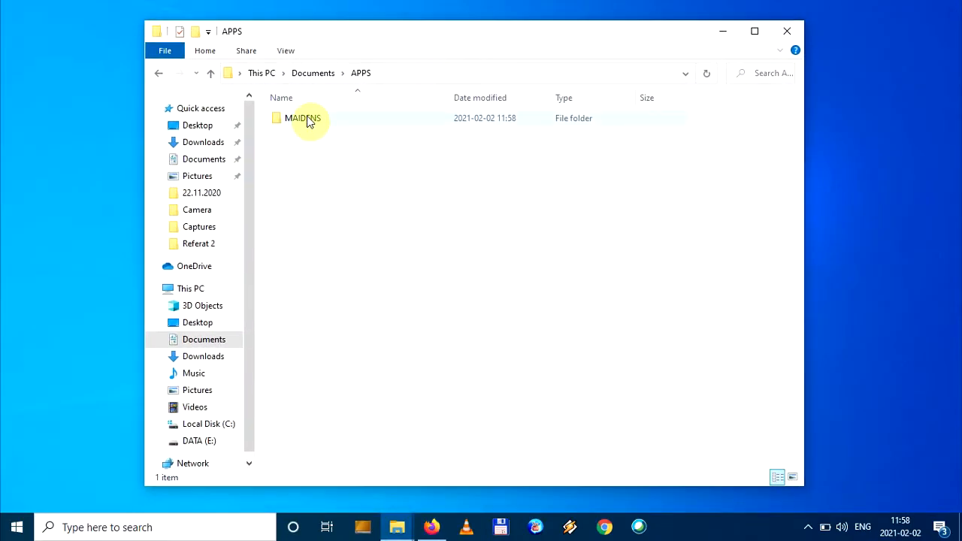
{"action": "double_click", "coordinate": [309, 121]}
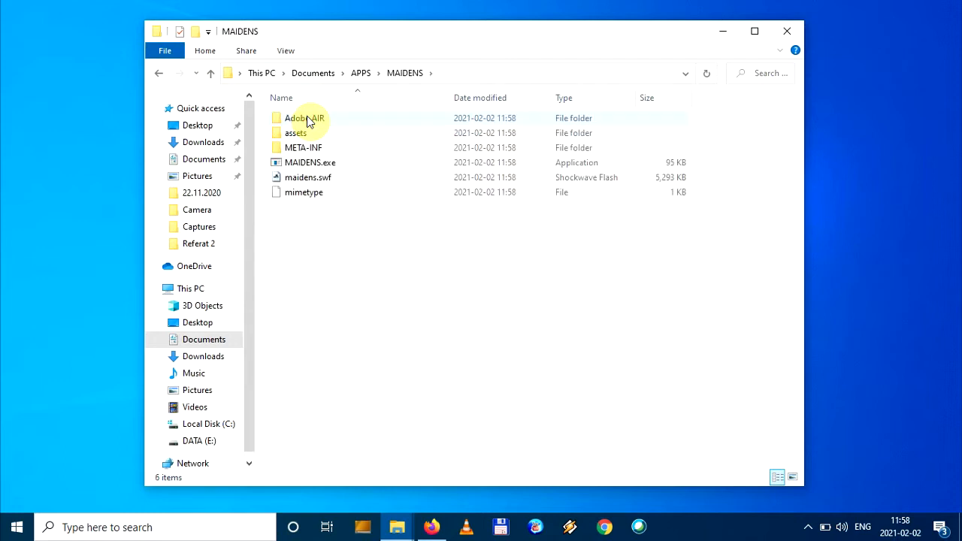
Launch MAIDENS.exe and allow it to run anyway despite the Windows SmartScreen block
{"action": "double_click", "coordinate": [320, 164]}
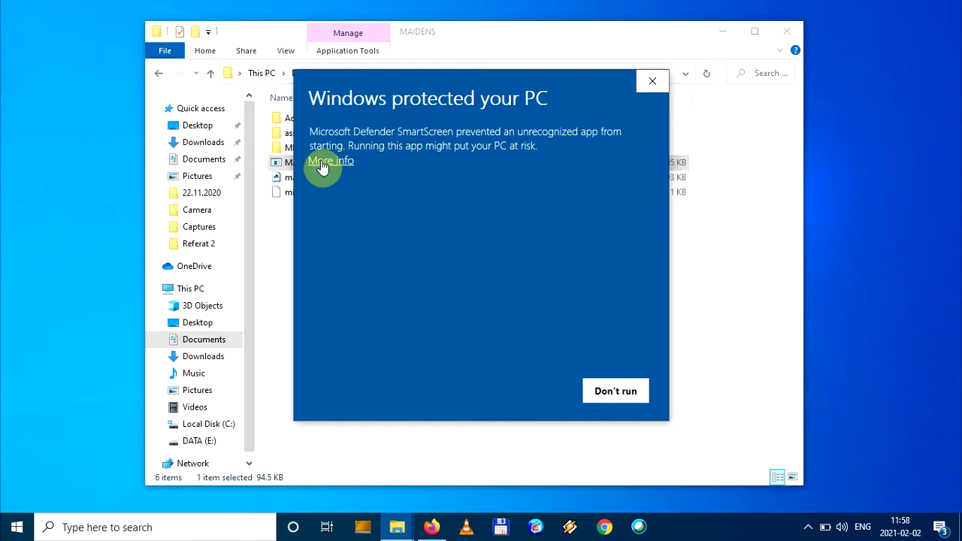
{"action": "left_click", "coordinate": [323, 164]}
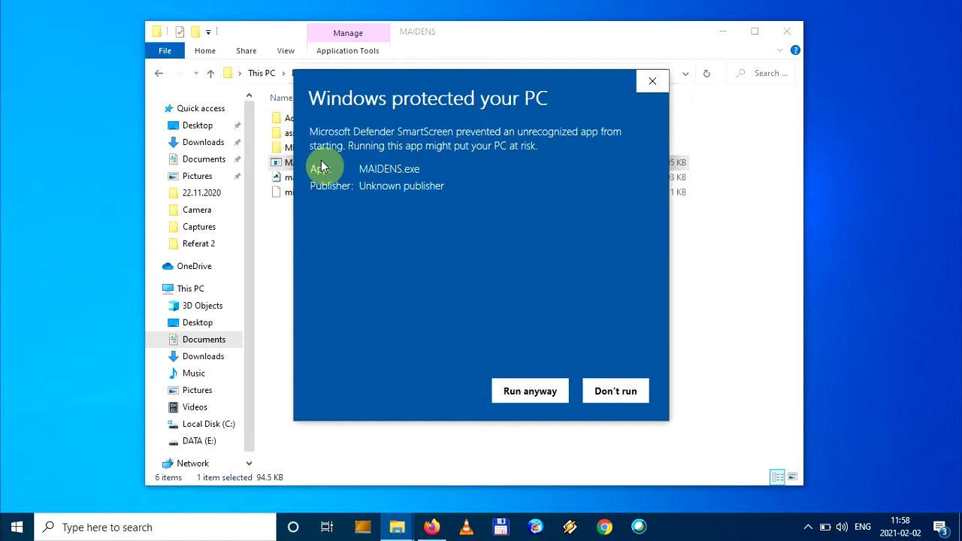
{"action": "left_click", "coordinate": [533, 392]}
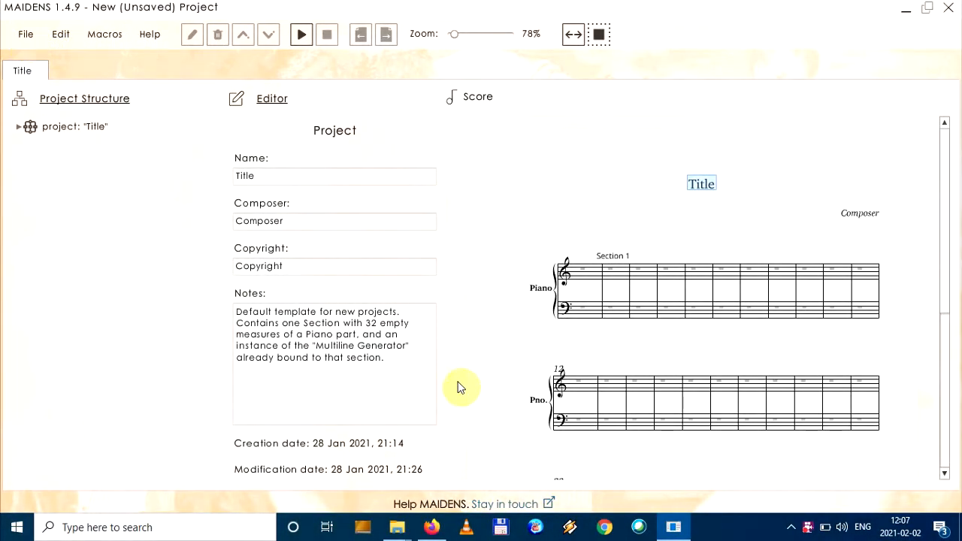
Create a new project from the template "Piano - 8 - polyphony to homophony.maid"
{"action": "left_click", "coordinate": [24, 41]}
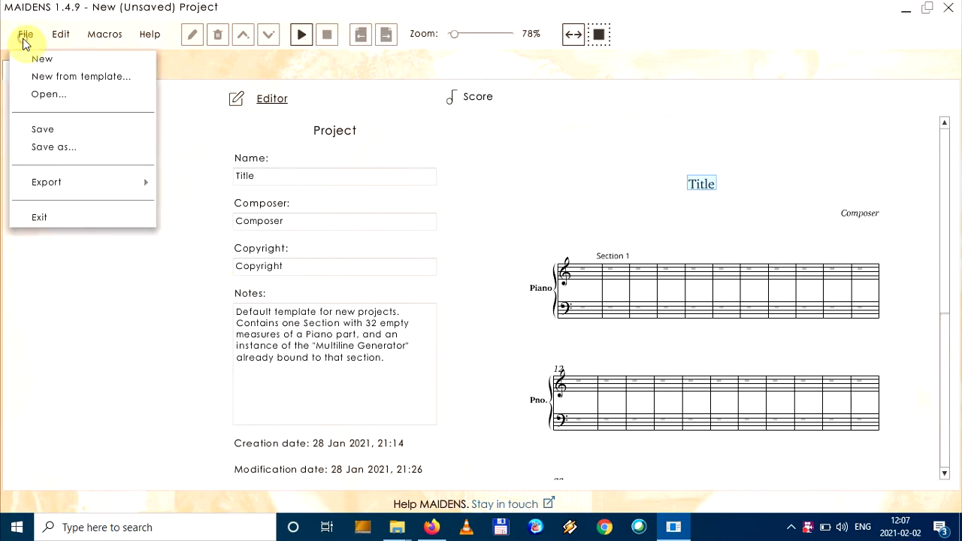
{"action": "left_click", "coordinate": [41, 79]}
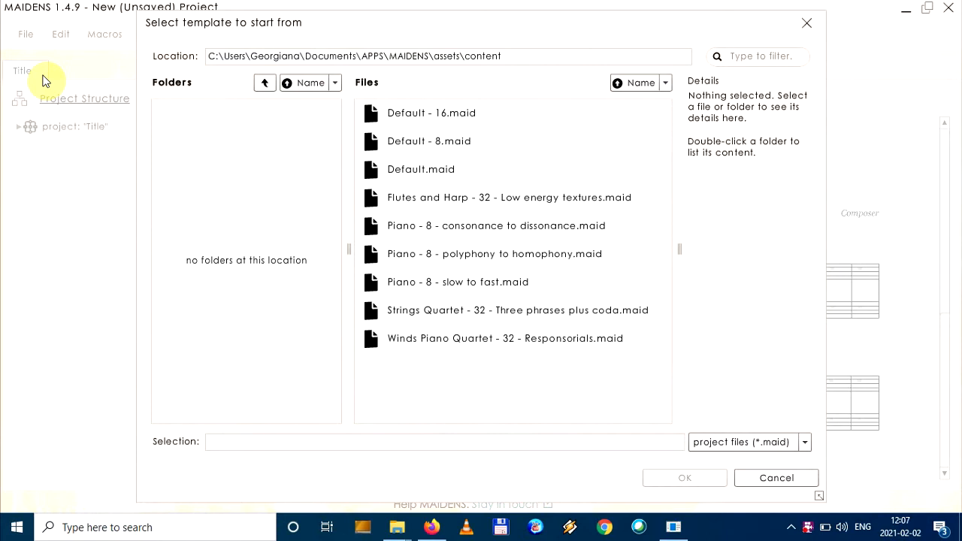
{"action": "left_click", "coordinate": [431, 254]}
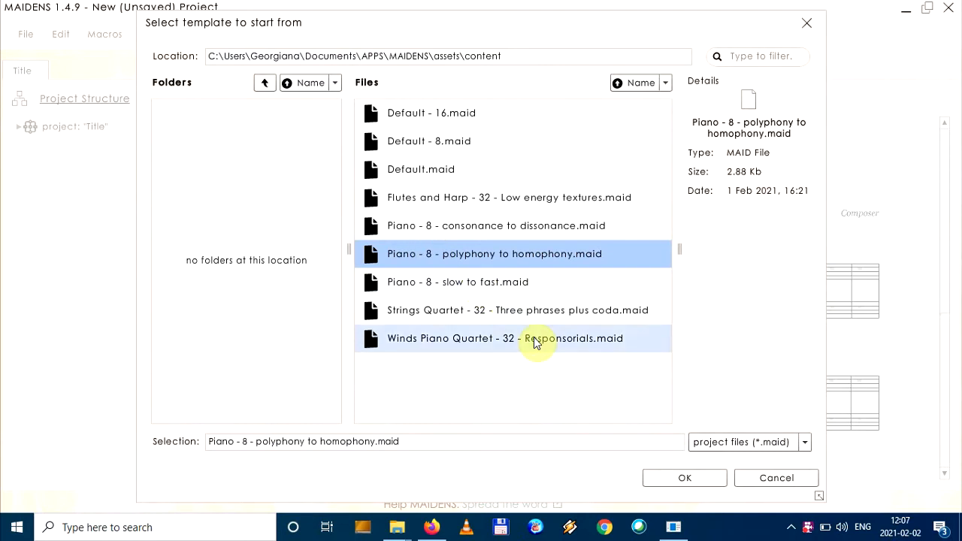
{"action": "left_click", "coordinate": [670, 480]}
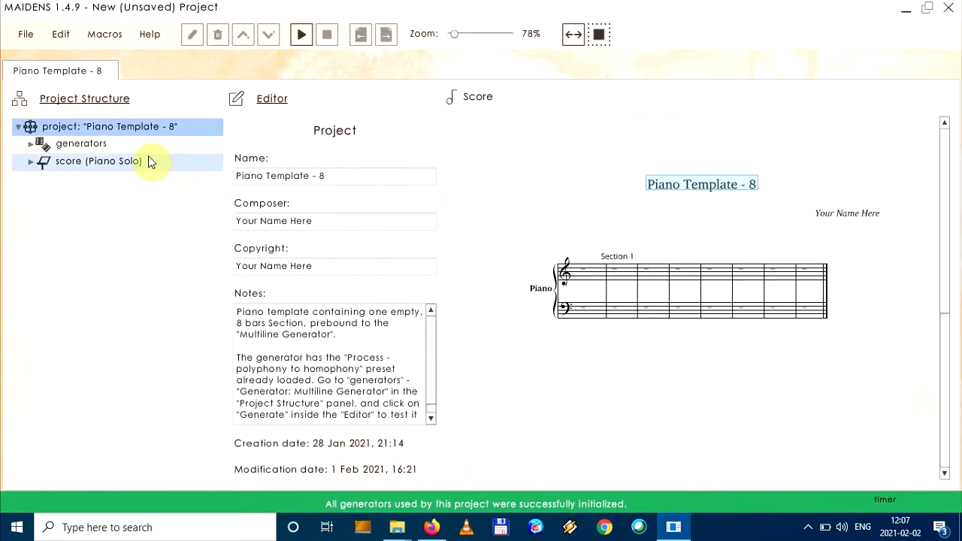
Inspect the configuration of the project's Multiline Generator and run it to generate music for the score
{"action": "left_click", "coordinate": [71, 149]}
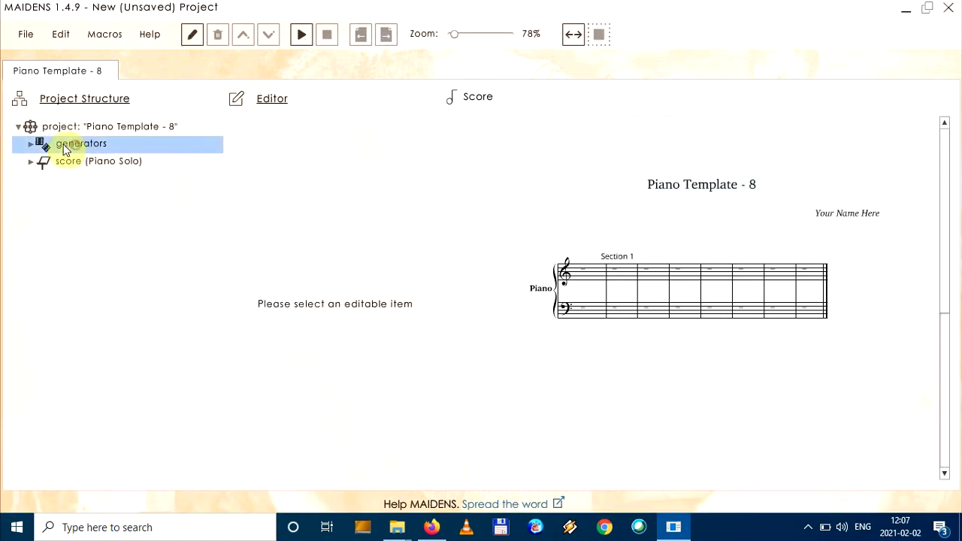
{"action": "left_click", "coordinate": [31, 144]}
{"action": "left_click", "coordinate": [85, 164]}
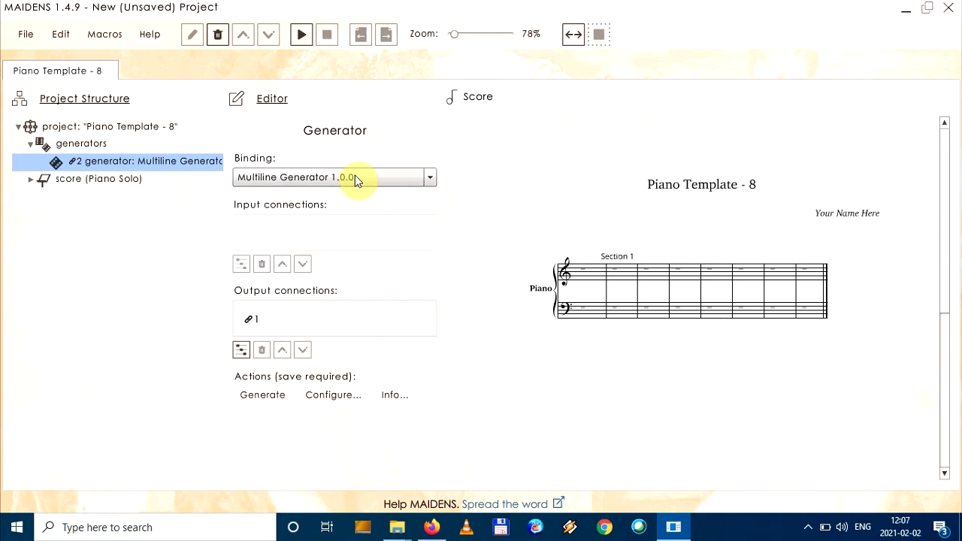
{"action": "left_click", "coordinate": [321, 403]}
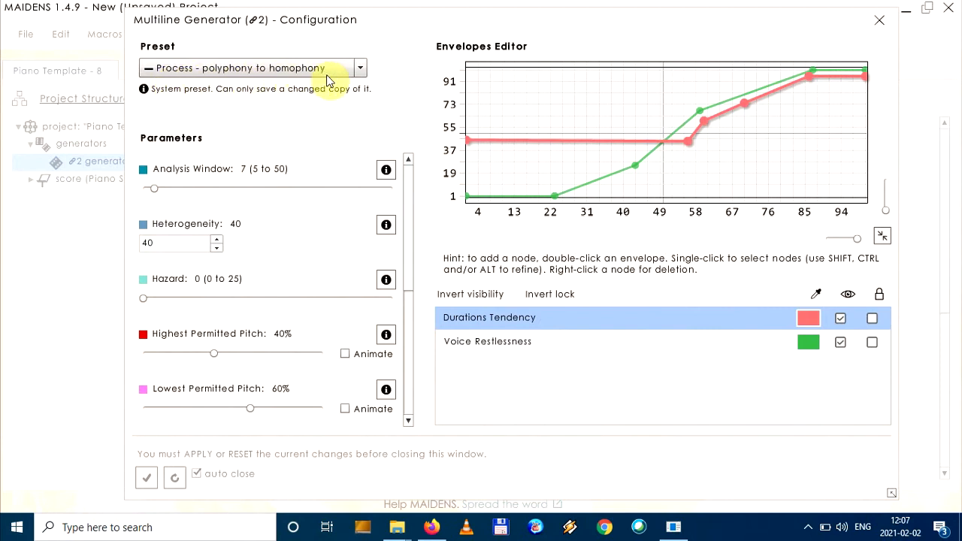
{"action": "left_click", "coordinate": [880, 20]}
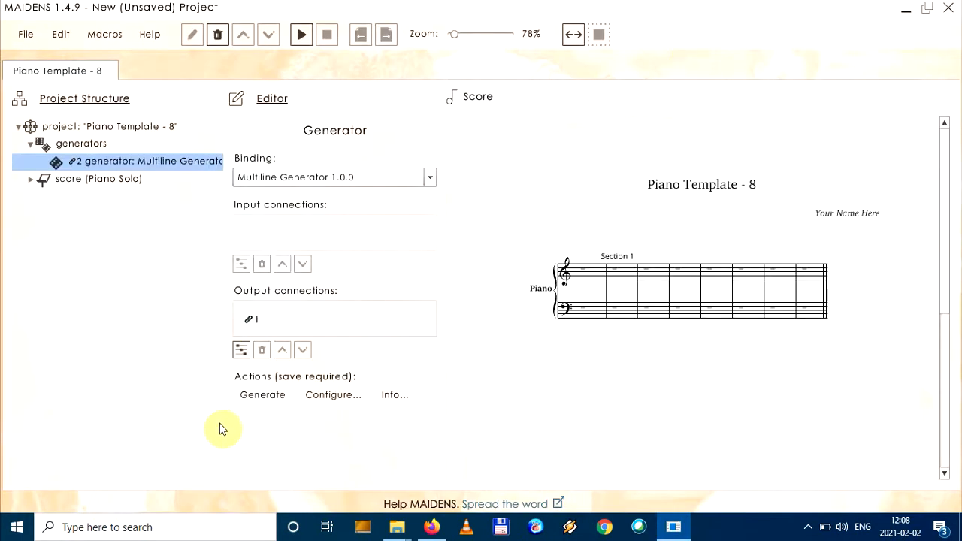
{"action": "left_click", "coordinate": [274, 399]}
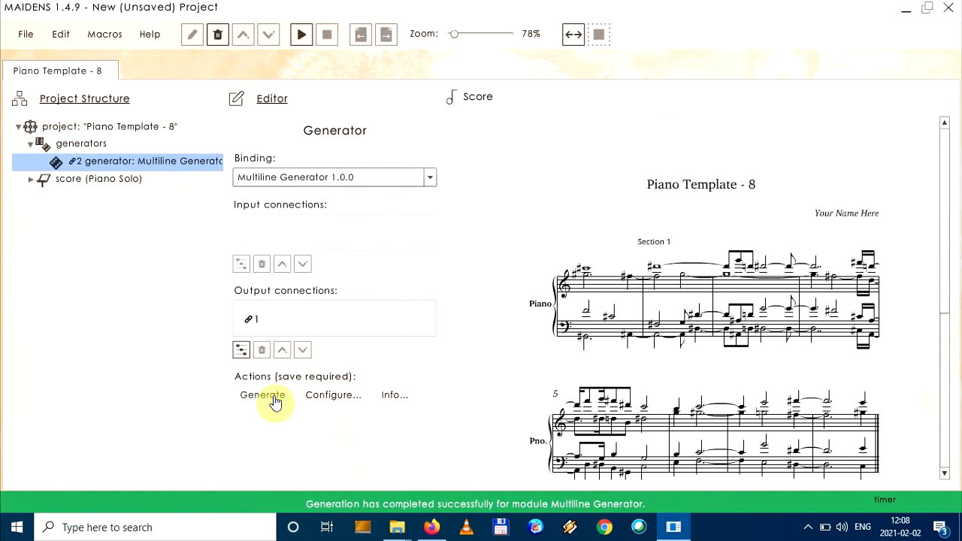
Collapse the Editor and Project Structure areas and enlarge the score to 119% zoom
{"action": "left_click", "coordinate": [274, 101]}
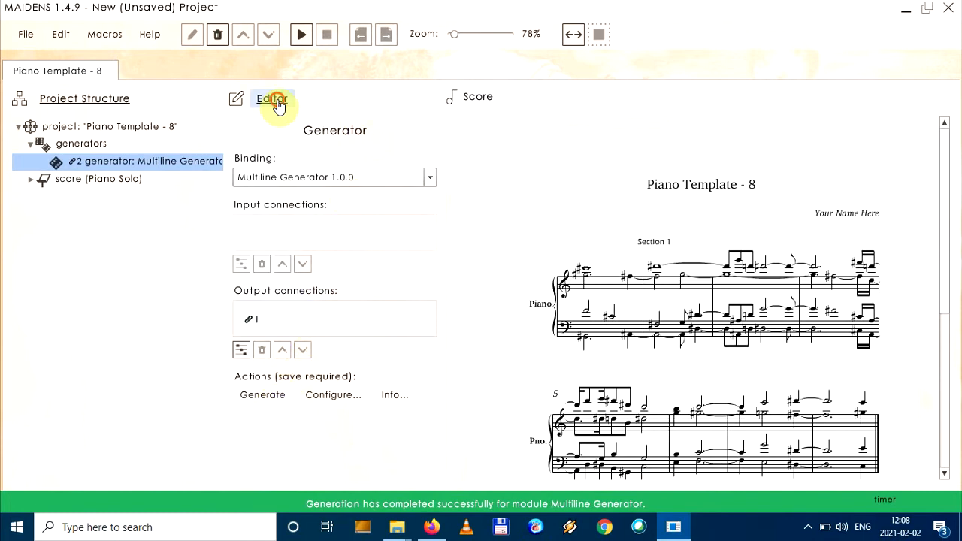
{"action": "left_click", "coordinate": [102, 98]}
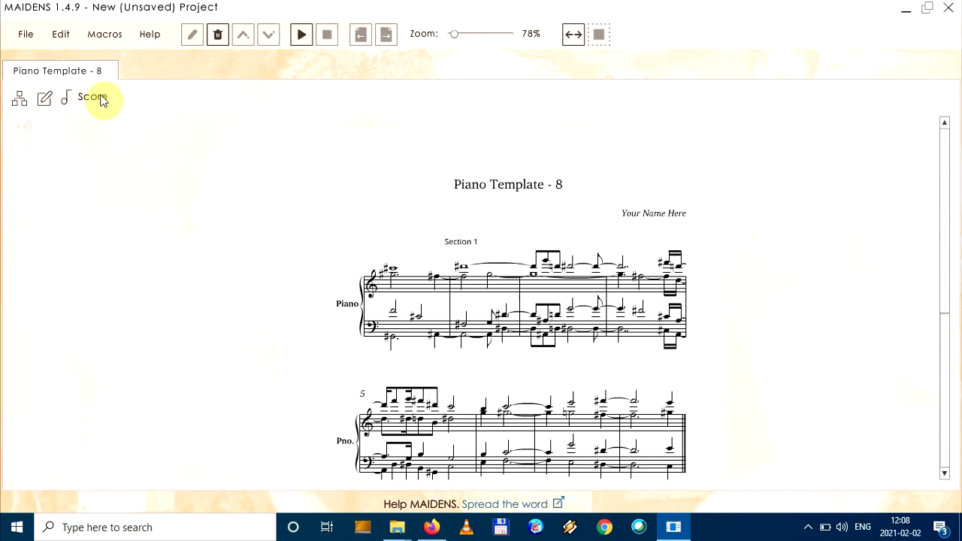
{"action": "left_click_drag", "start_coordinate": [454, 39], "coordinate": [462, 35]}
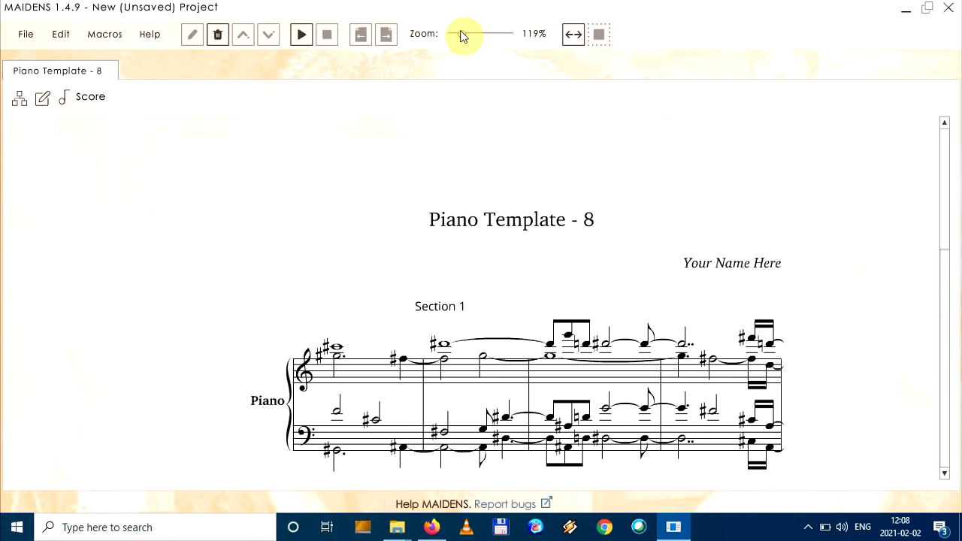
Play back the generated piano score and follow it through to the last measures
{"action": "left_click", "coordinate": [301, 35]}
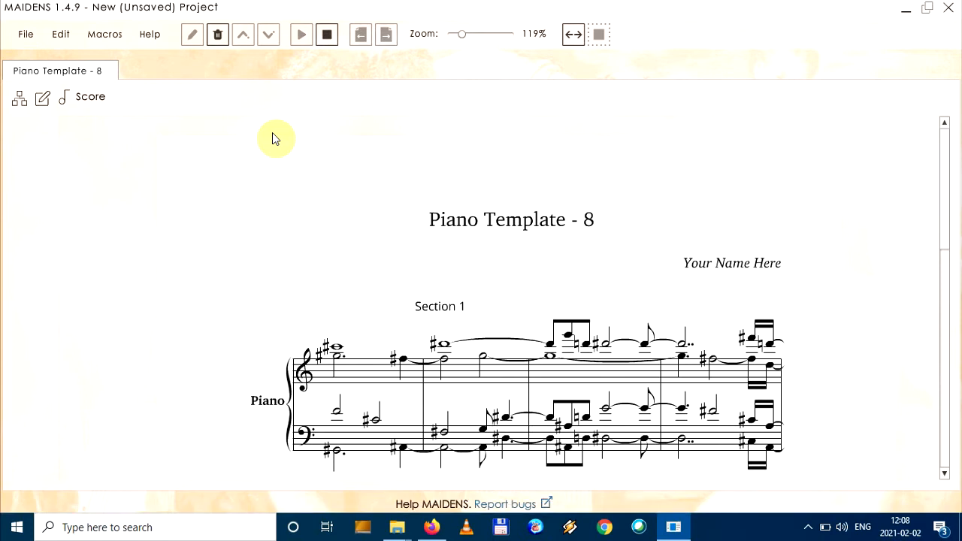
{"action": "scroll", "coordinate": [272, 138], "scroll_direction": "down", "scroll_amount": 1}
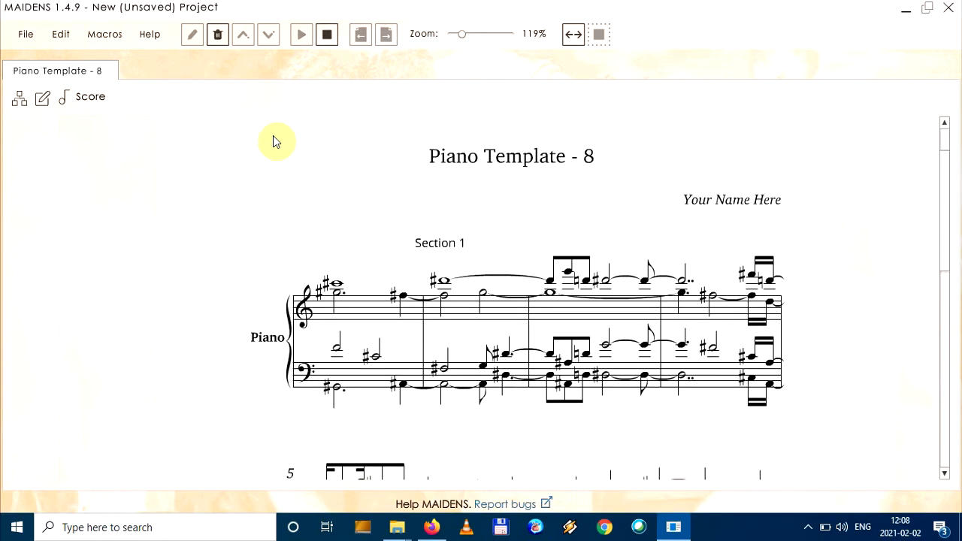
{"action": "scroll", "coordinate": [273, 136], "scroll_direction": "down", "scroll_amount": 1}
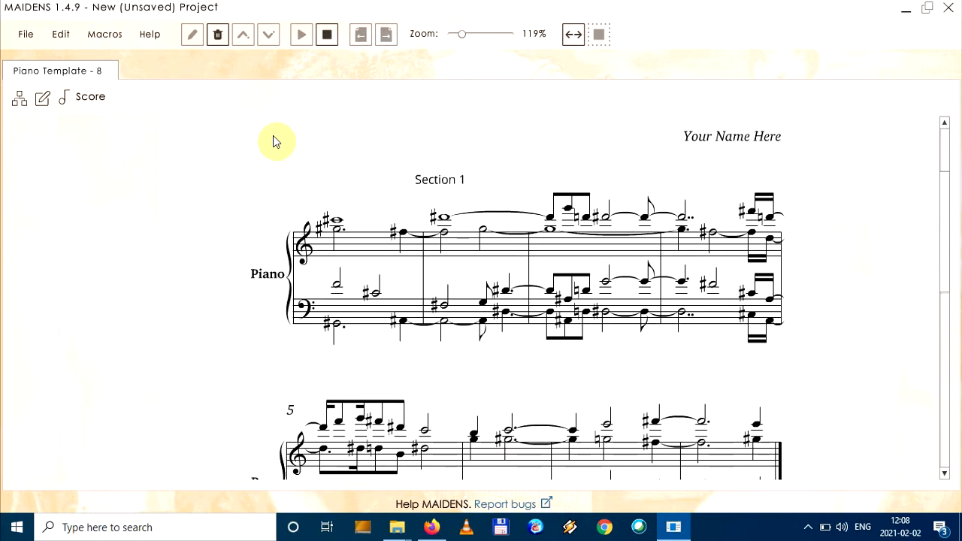
{"action": "scroll", "coordinate": [273, 135], "scroll_direction": "down", "scroll_amount": 2}
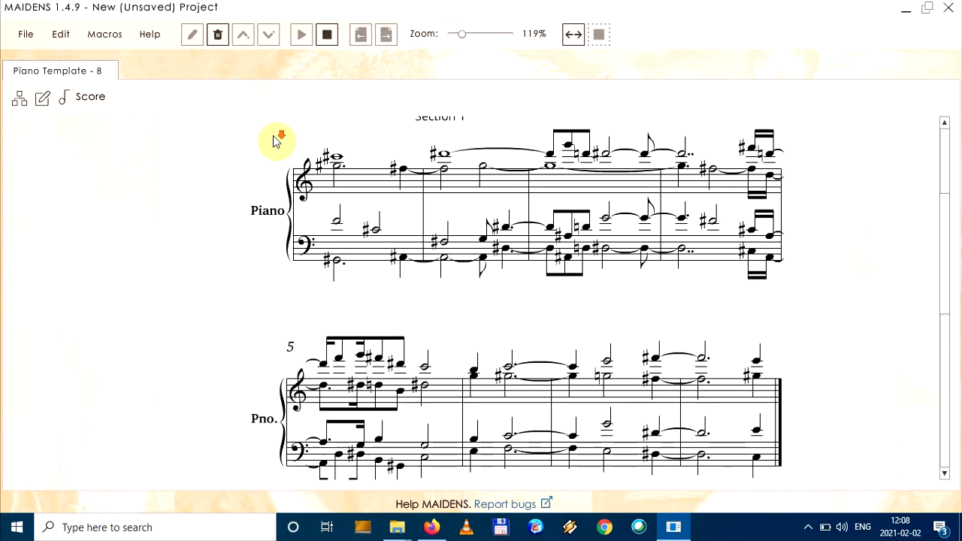
Look over the generated score's measures, returning to the title at its beginning
{"action": "scroll", "coordinate": [273, 141], "scroll_direction": "down", "scroll_amount": 1}
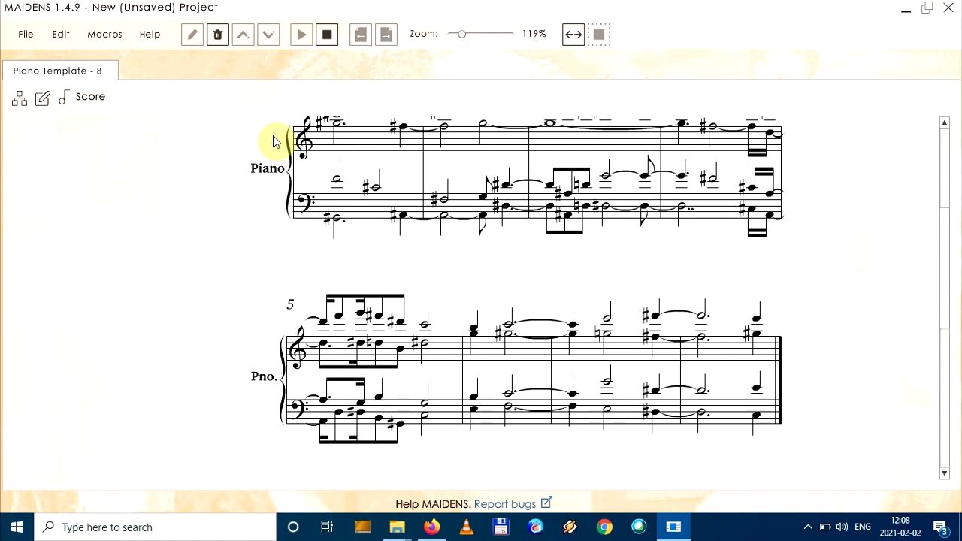
{"action": "scroll", "coordinate": [273, 139], "scroll_direction": "up", "scroll_amount": 2}
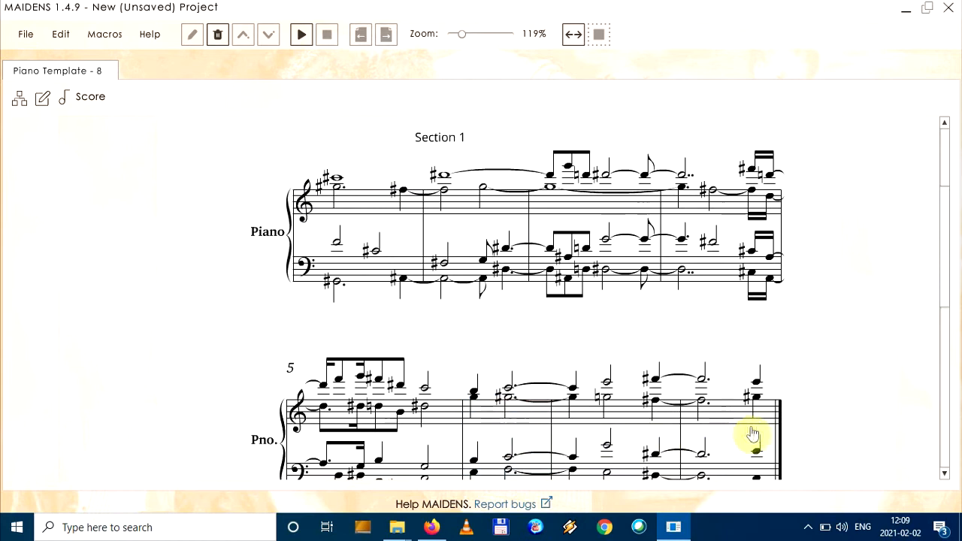
{"action": "scroll", "coordinate": [490, 391], "scroll_direction": "down", "scroll_amount": 1}
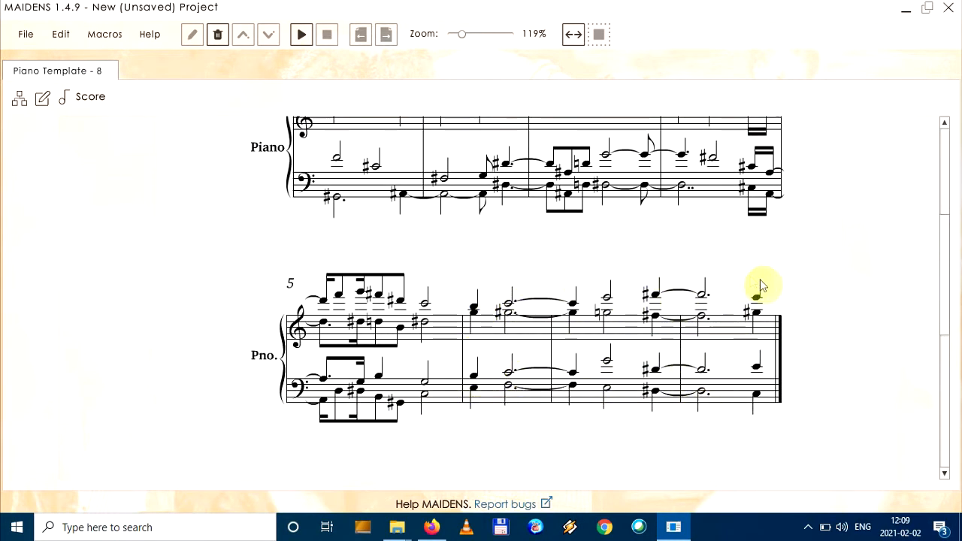
{"action": "scroll", "coordinate": [809, 284], "scroll_direction": "up", "scroll_amount": 2}
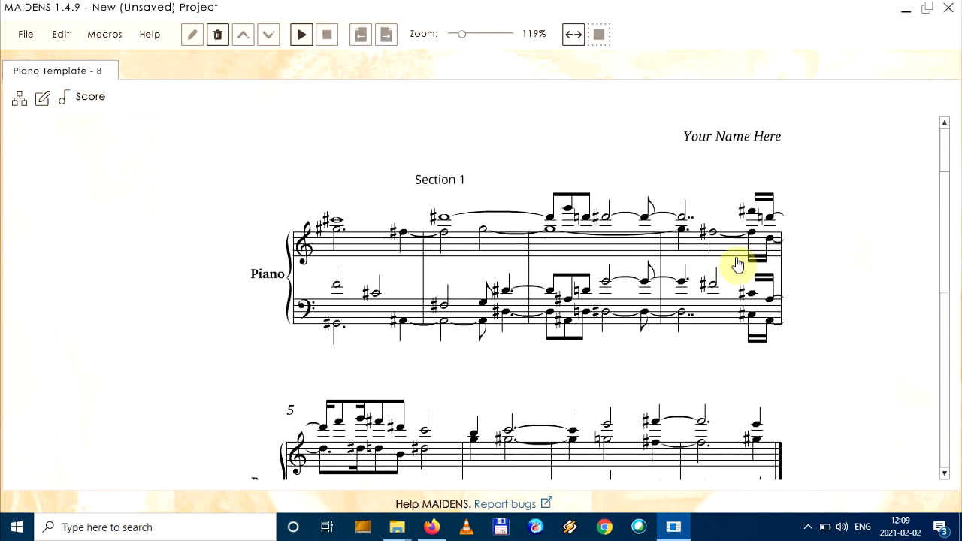
{"action": "scroll", "coordinate": [639, 235], "scroll_direction": "up", "scroll_amount": 2}
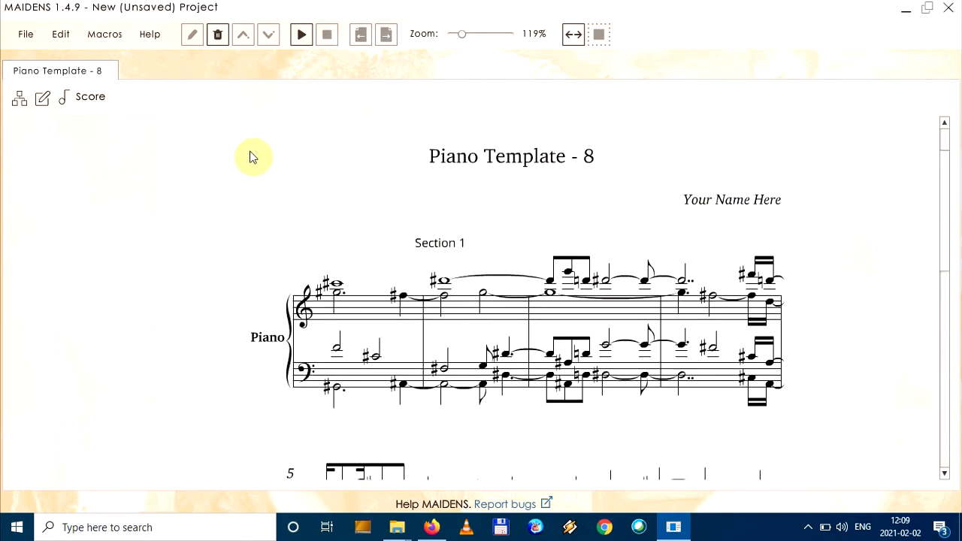
Expand the Project Structure and Editor areas, and enable animation for Number of Voices in the Multiline Generator's configuration
{"action": "left_click", "coordinate": [20, 101]}
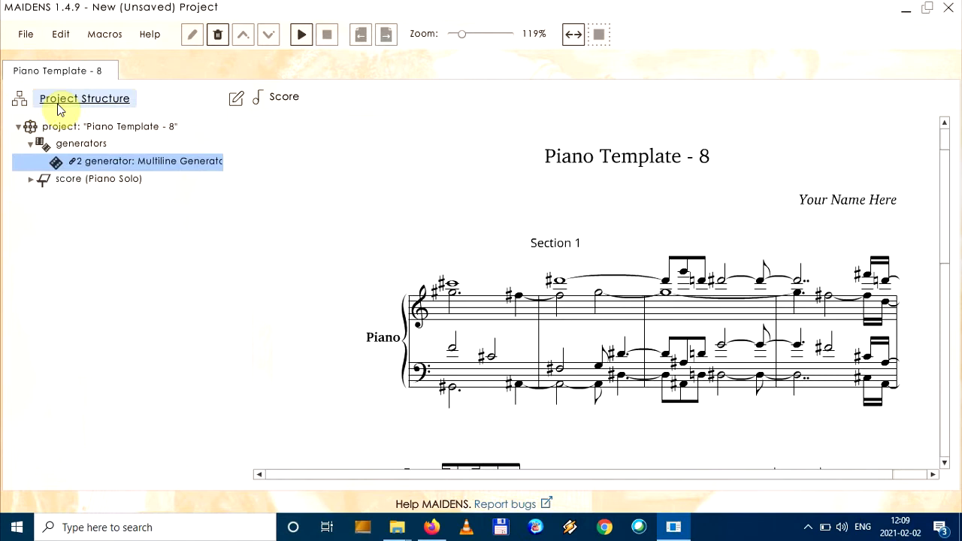
{"action": "left_click", "coordinate": [238, 107]}
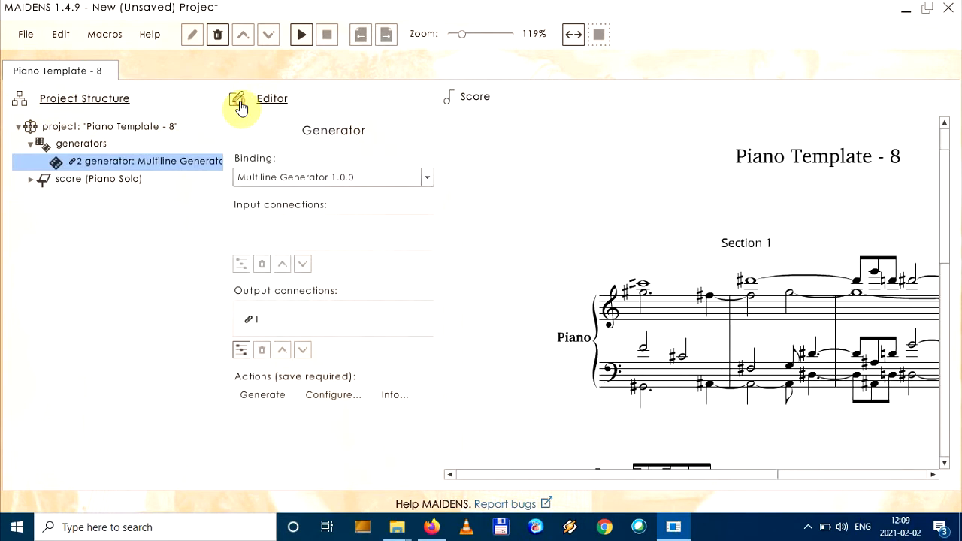
{"action": "left_click", "coordinate": [339, 396]}
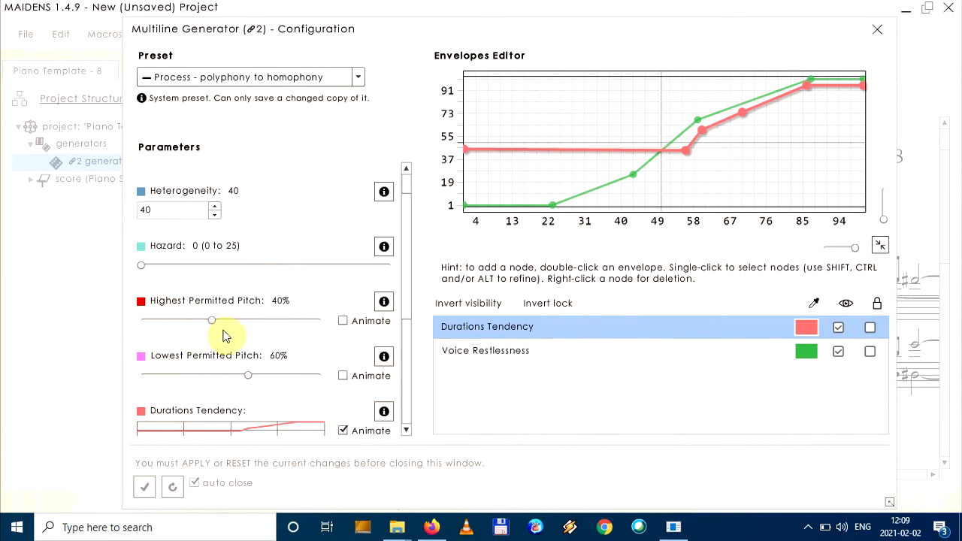
{"action": "scroll", "coordinate": [316, 338], "scroll_direction": "down", "scroll_amount": 4}
{"action": "scroll", "coordinate": [315, 342], "scroll_direction": "down", "scroll_amount": 2}
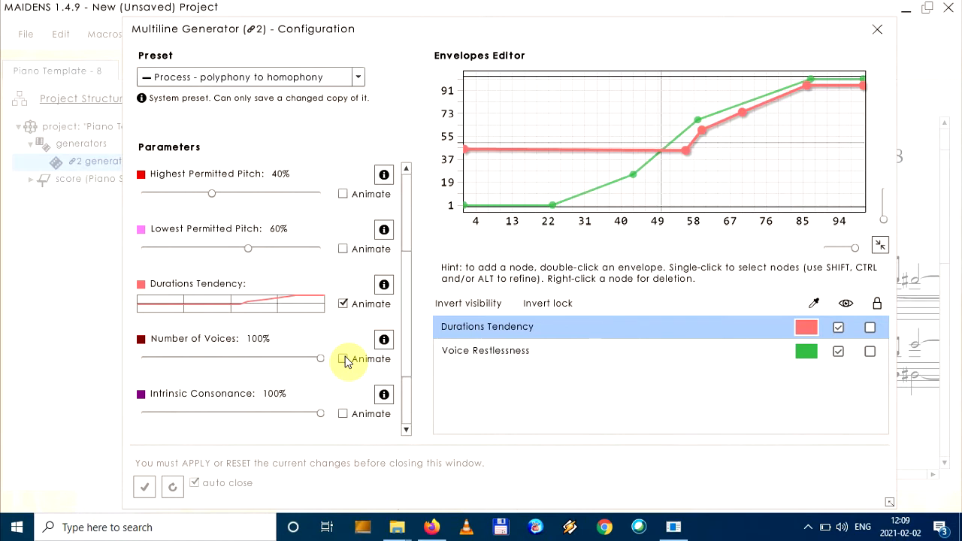
{"action": "left_click", "coordinate": [343, 359]}
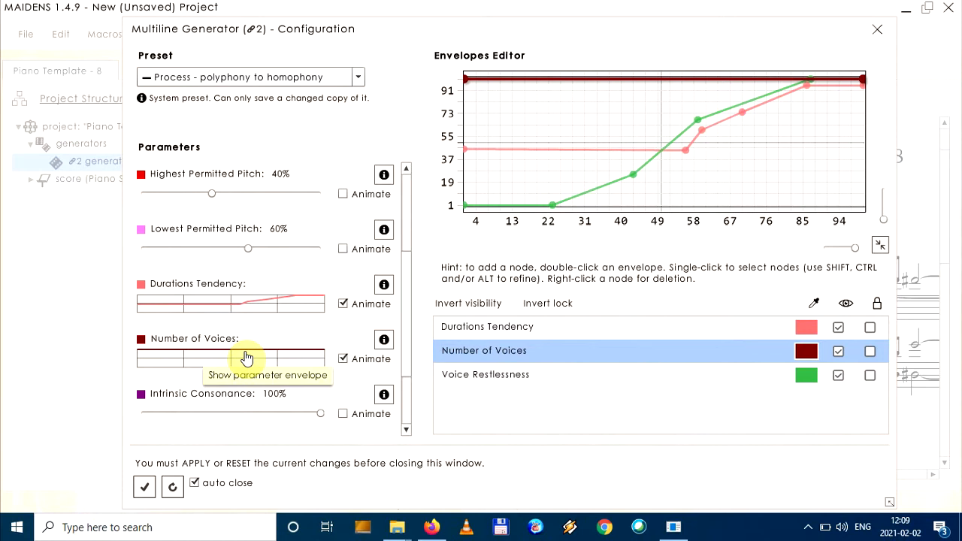
Hide the Durations Tendency and Voice Restlessness envelopes so that only Number of Voices is displayed
{"action": "mouse_move", "coordinate": [466, 81]}
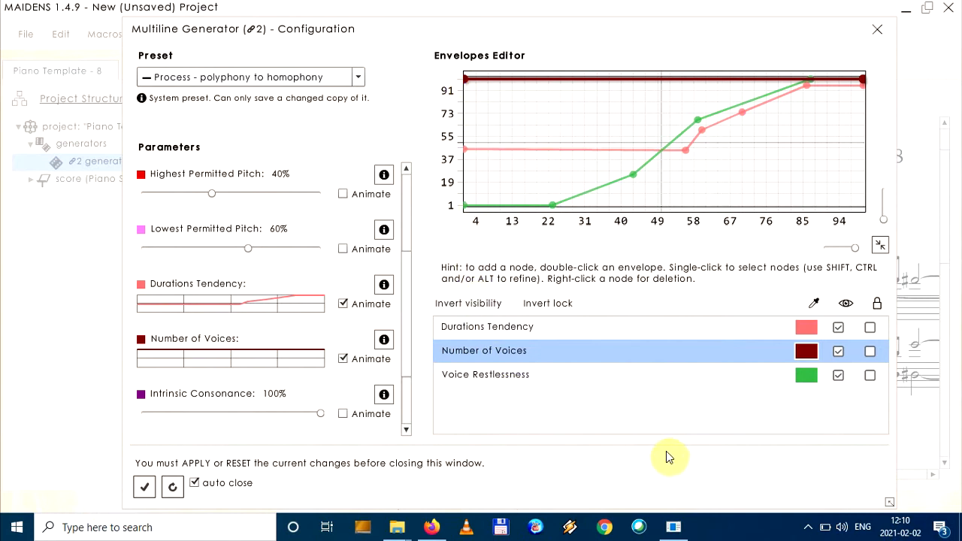
{"action": "left_click", "coordinate": [838, 327]}
{"action": "left_click", "coordinate": [838, 375]}
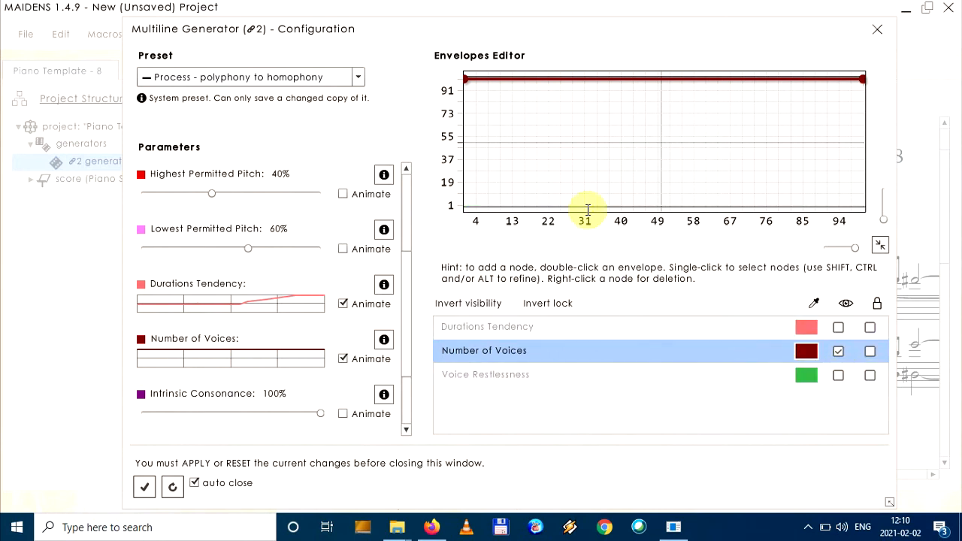
Reshape the Number of Voices envelope to rise from 1 through about 37 at 30 to its maximum near 59, and apply the changes
{"action": "left_click_drag", "start_coordinate": [466, 79], "coordinate": [526, 285]}
{"action": "double_click", "coordinate": [685, 141]}
{"action": "left_click_drag", "start_coordinate": [684, 138], "coordinate": [699, 82]}
{"action": "double_click", "coordinate": [652, 106]}
{"action": "left_click_drag", "start_coordinate": [652, 105], "coordinate": [581, 160]}
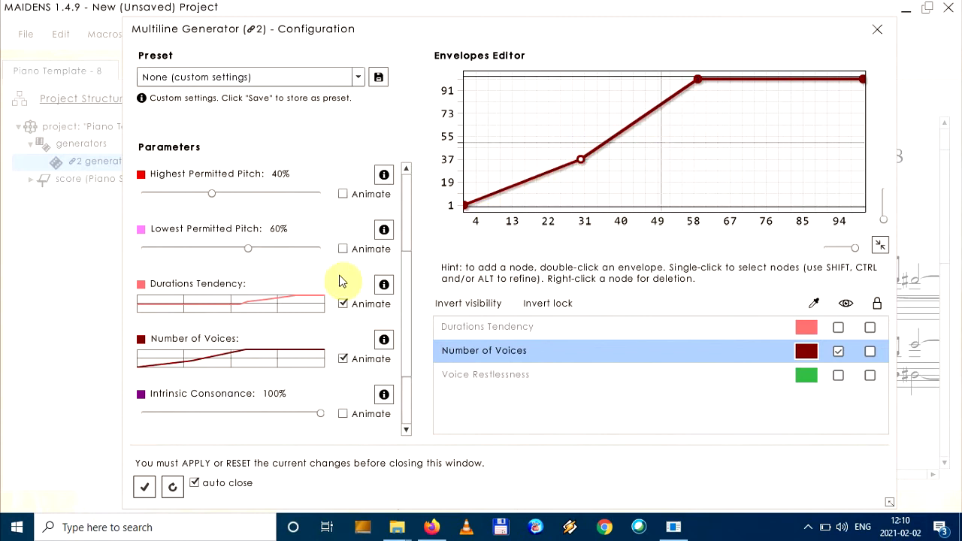
{"action": "left_click", "coordinate": [144, 489]}
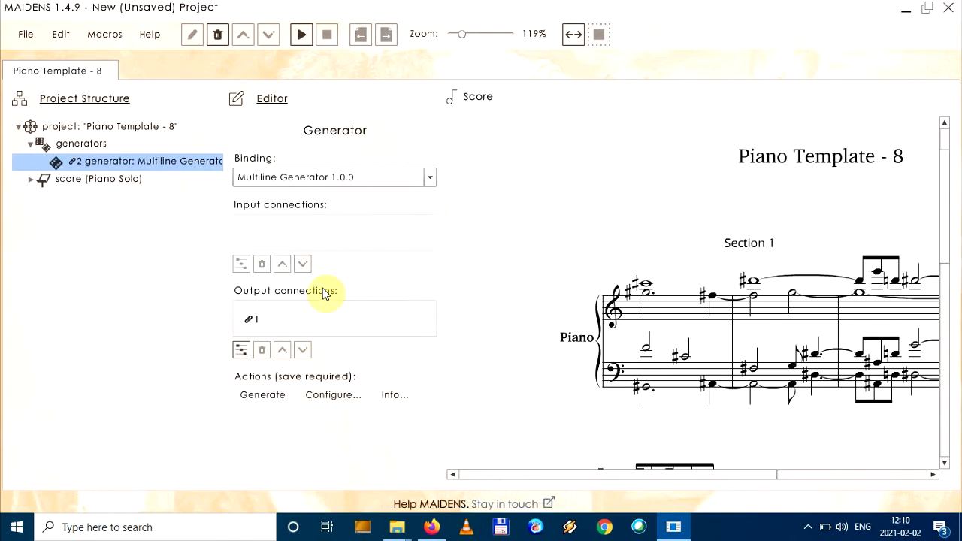
Regenerate the music with the Multiline Generator and collapse the Project Structure and Editor areas to review the new score
{"action": "left_click", "coordinate": [266, 397]}
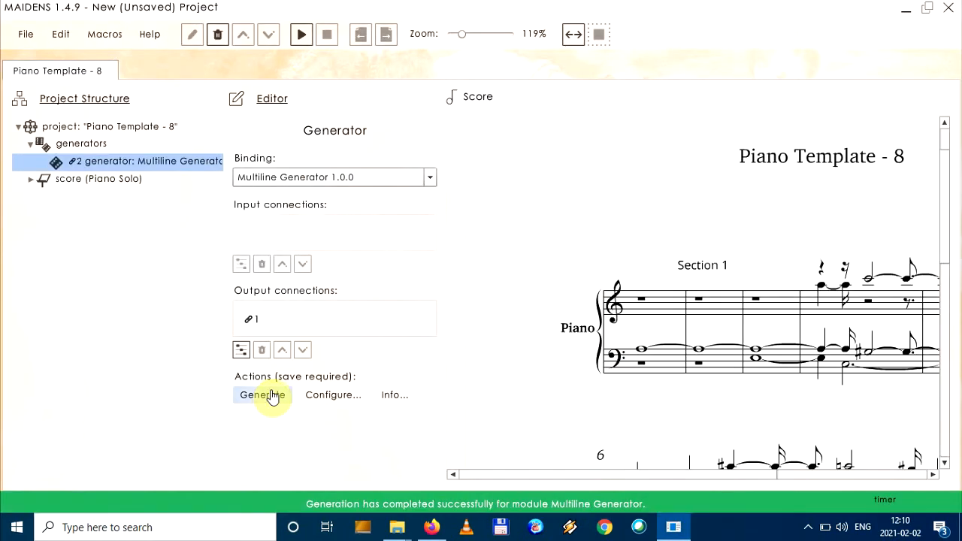
{"action": "left_click", "coordinate": [109, 107]}
{"action": "left_click", "coordinate": [80, 102]}
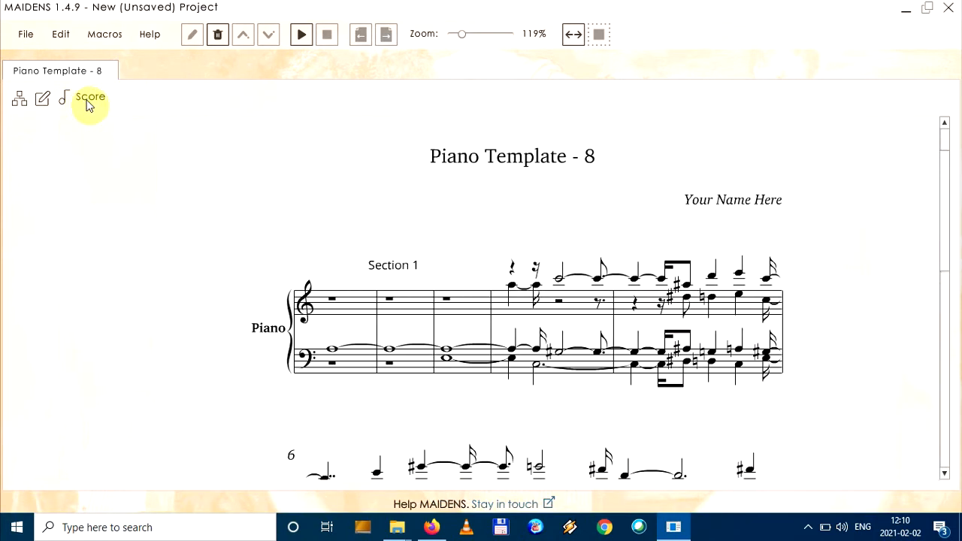
{"action": "scroll", "coordinate": [519, 252], "scroll_direction": "down", "scroll_amount": 3}
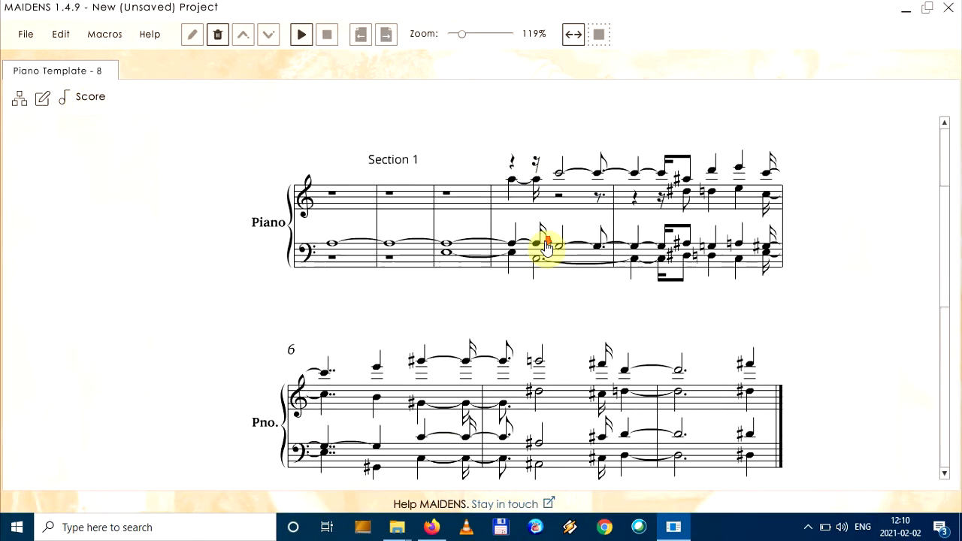
{"action": "scroll", "coordinate": [547, 248], "scroll_direction": "down", "scroll_amount": 2}
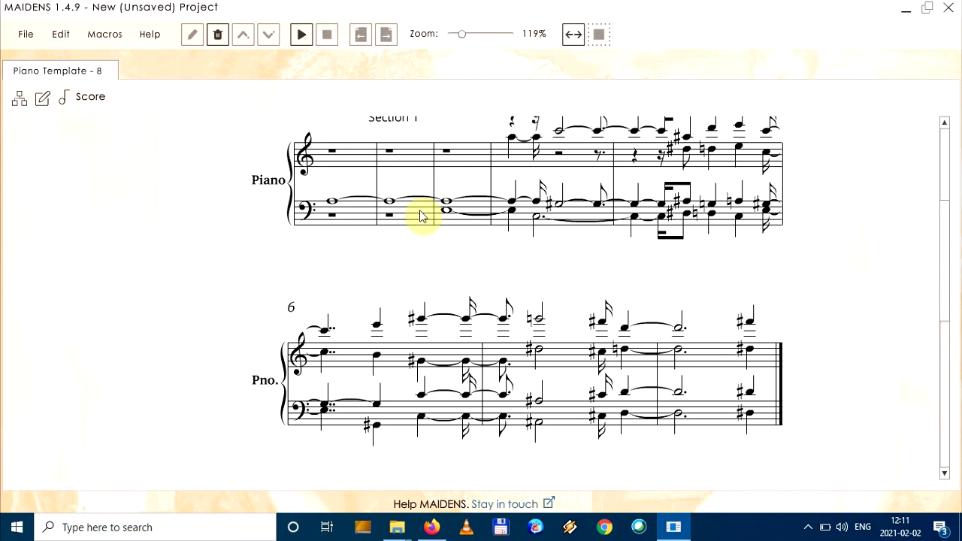
Reopen the Multiline Generator's configuration and save the custom settings as a preset named "My Preset"
{"action": "left_click", "coordinate": [43, 98]}
{"action": "left_click", "coordinate": [20, 100]}
{"action": "left_click", "coordinate": [325, 399]}
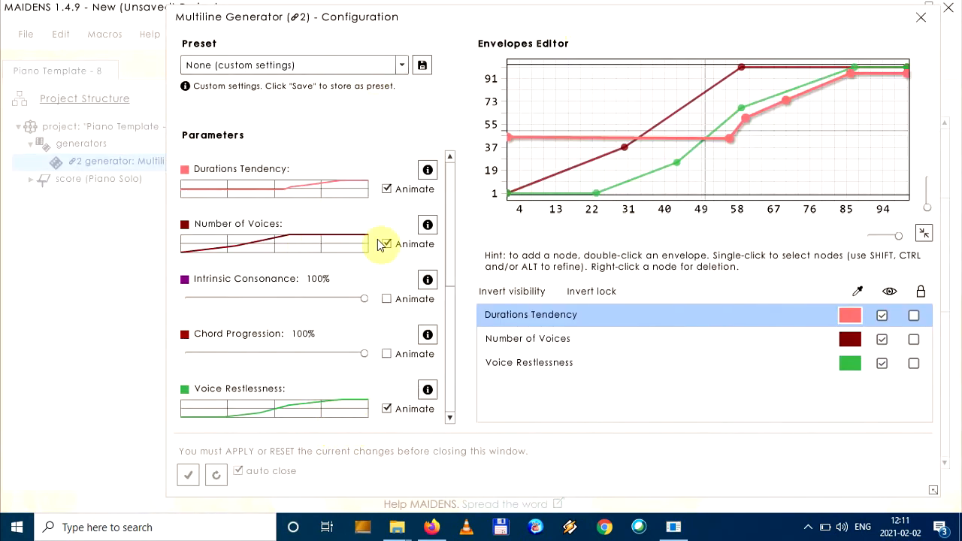
{"action": "double_click", "coordinate": [623, 143]}
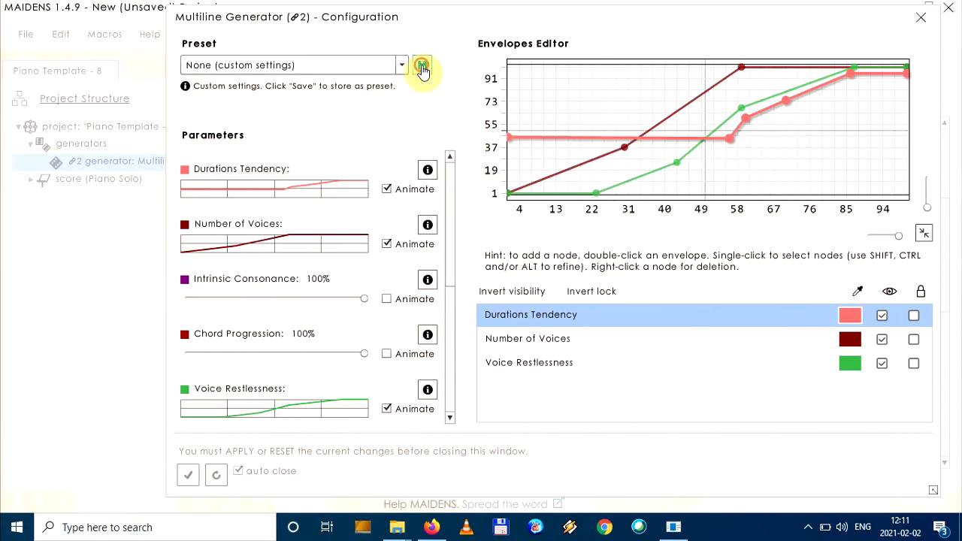
{"action": "left_click", "coordinate": [422, 68]}
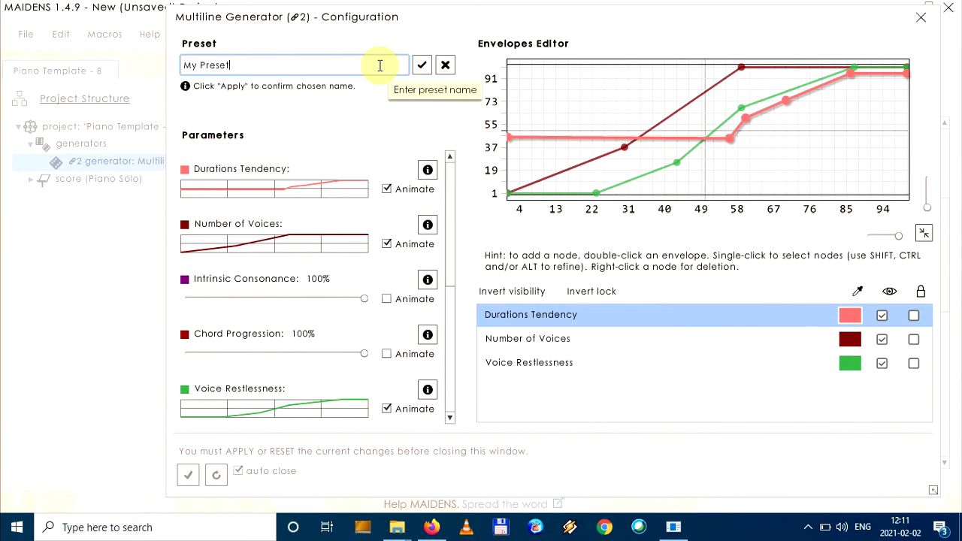
{"action": "left_click", "coordinate": [423, 66]}
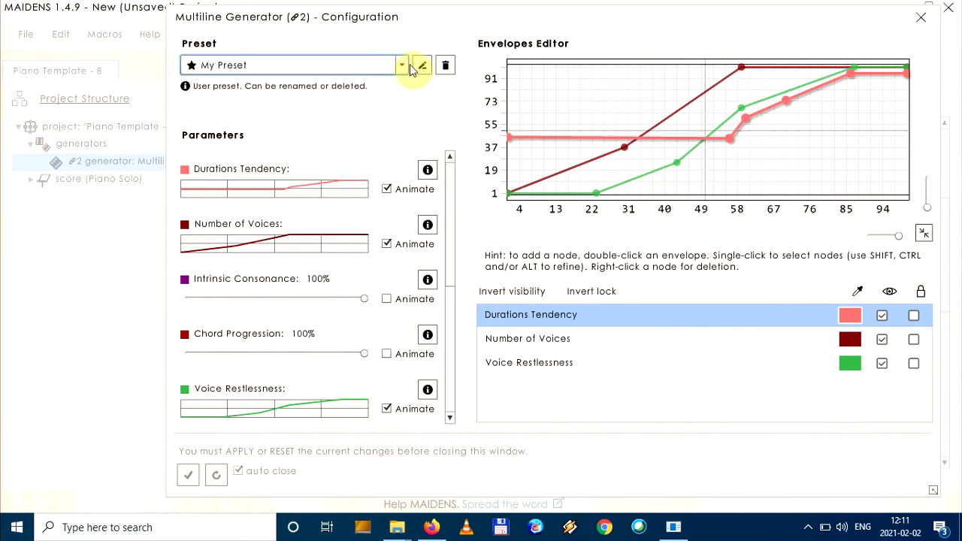
Switch the preset to "Process - slow to fast" and back to "My Preset", opening its name for editing and cancelling
{"action": "left_click", "coordinate": [402, 66]}
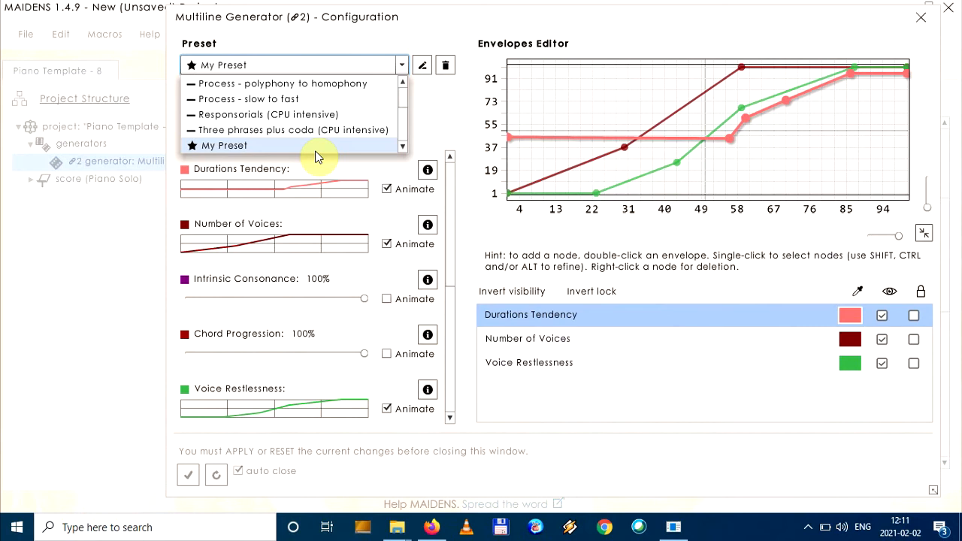
{"action": "left_click", "coordinate": [312, 98]}
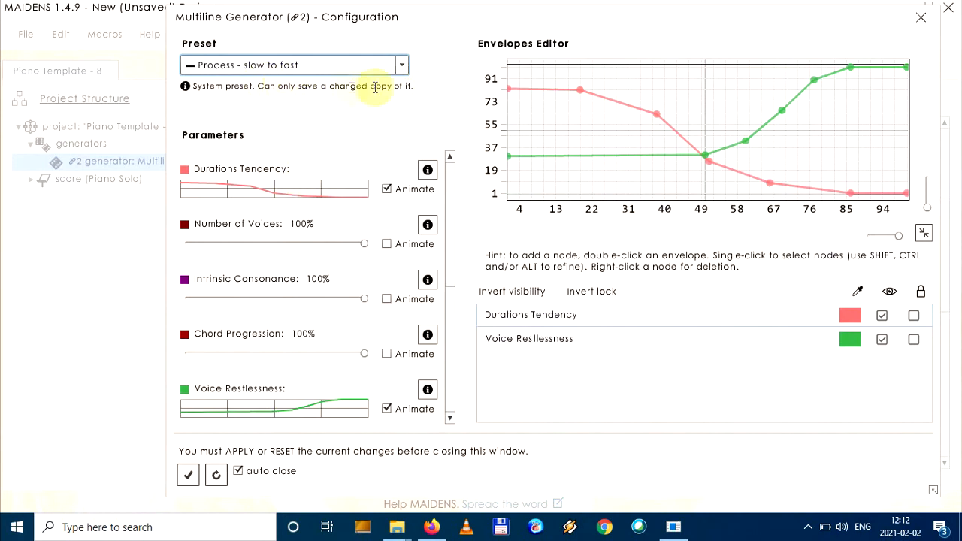
{"action": "left_click", "coordinate": [403, 65]}
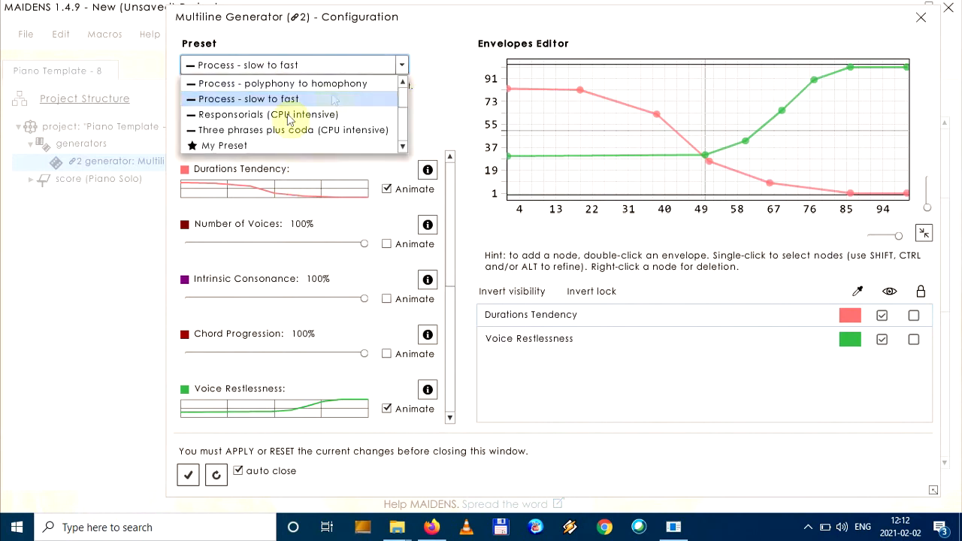
{"action": "left_click", "coordinate": [248, 146]}
{"action": "left_click", "coordinate": [421, 66]}
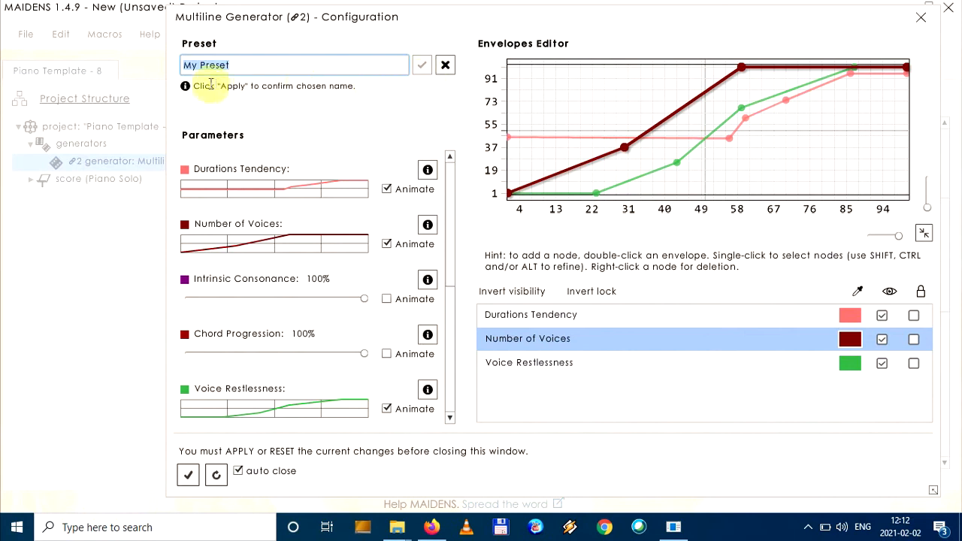
{"action": "left_click", "coordinate": [445, 66]}
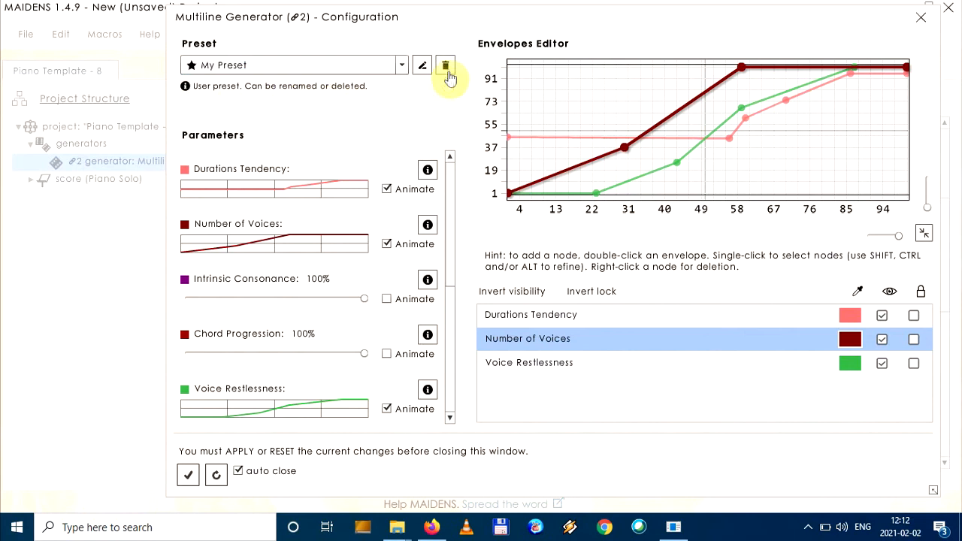
Load the "Process - slow to fast" preset with Analysis Window set to 10 and save it as "Process - slow to fast(2)"
{"action": "left_click", "coordinate": [396, 70]}
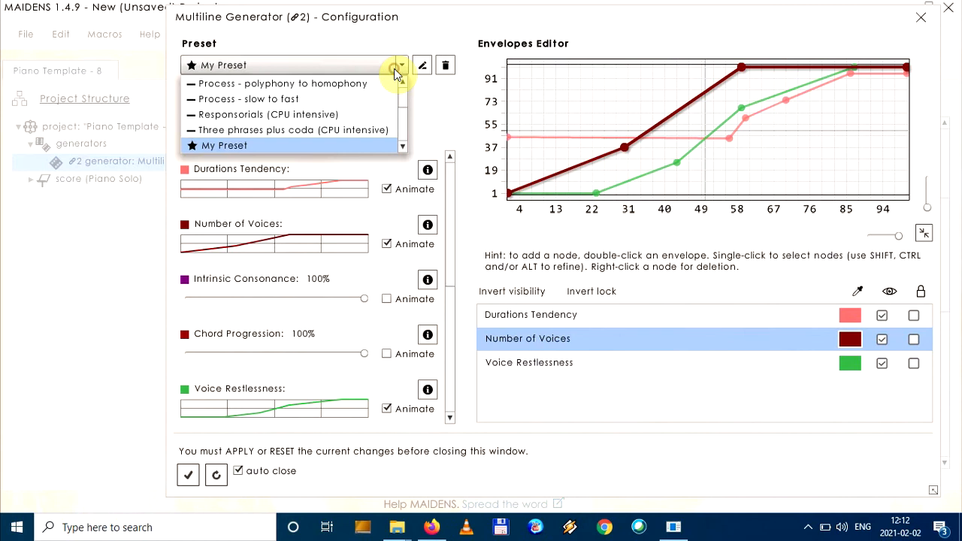
{"action": "left_click", "coordinate": [297, 99]}
{"action": "scroll", "coordinate": [354, 301], "scroll_direction": "up", "scroll_amount": 3}
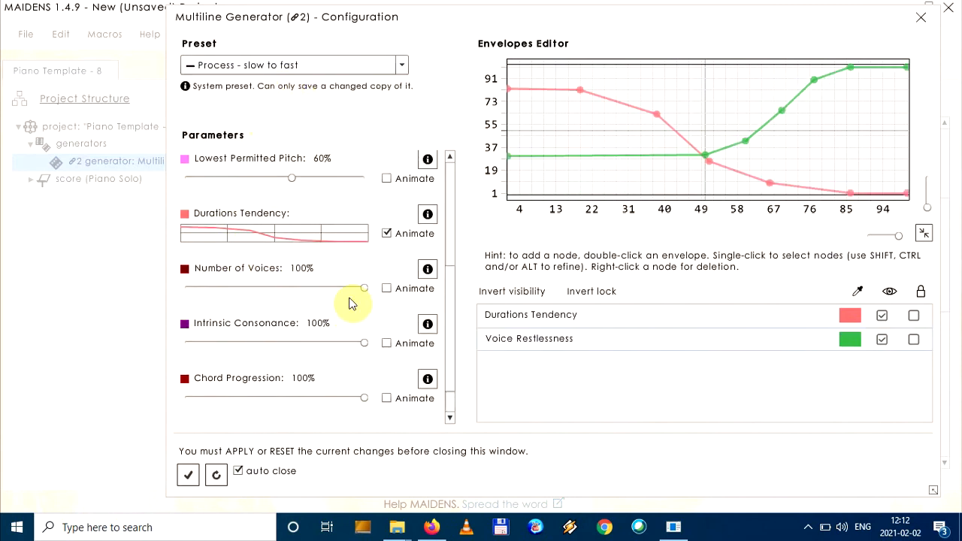
{"action": "scroll", "coordinate": [354, 298], "scroll_direction": "up", "scroll_amount": 2}
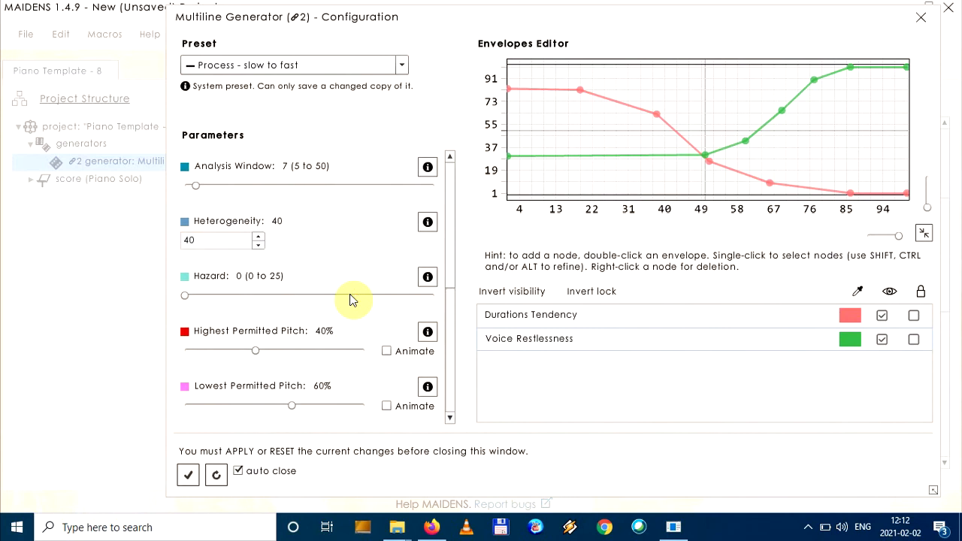
{"action": "left_click_drag", "start_coordinate": [198, 188], "coordinate": [215, 190]}
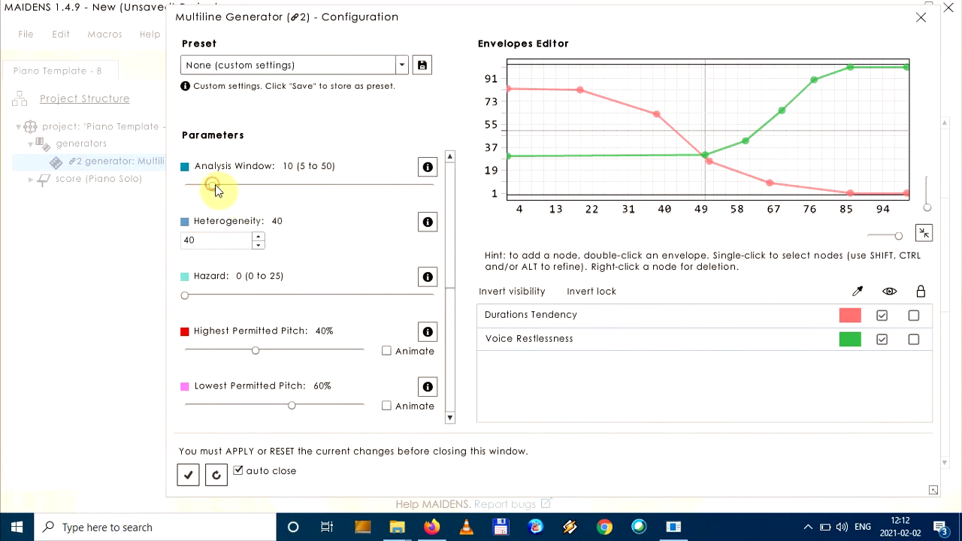
{"action": "left_click", "coordinate": [422, 66]}
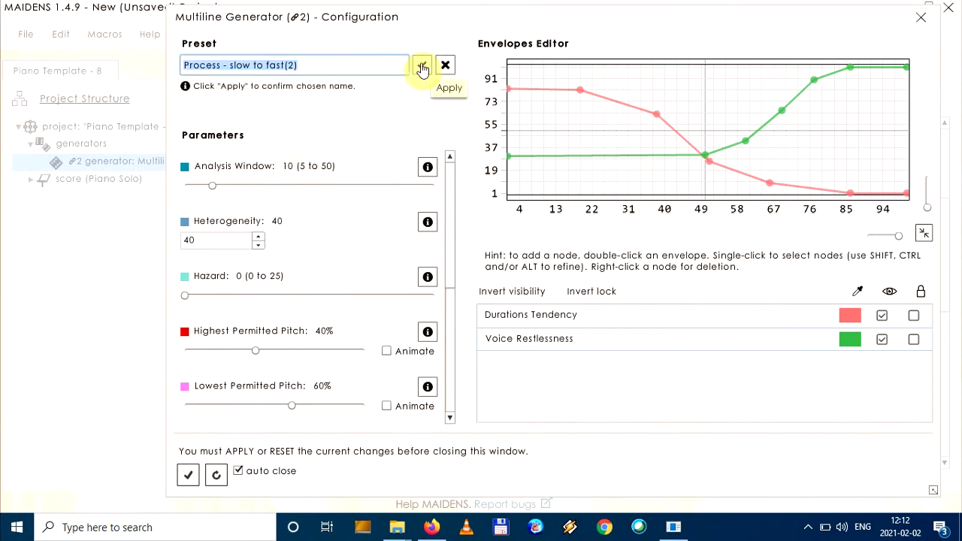
{"action": "left_click", "coordinate": [422, 68]}
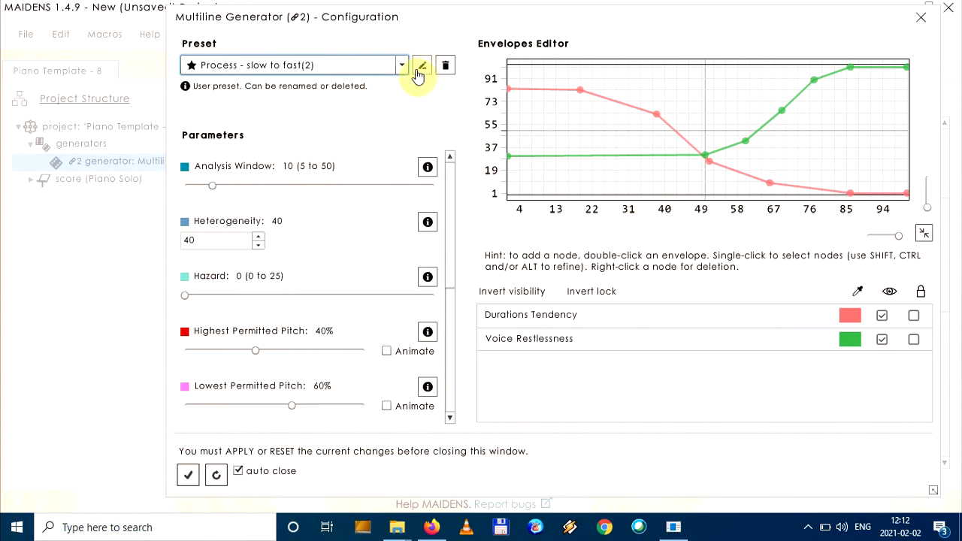
Show the explanation of the Analysis Window parameter, and close the configuration by resetting the unapplied changes
{"action": "left_click", "coordinate": [428, 167]}
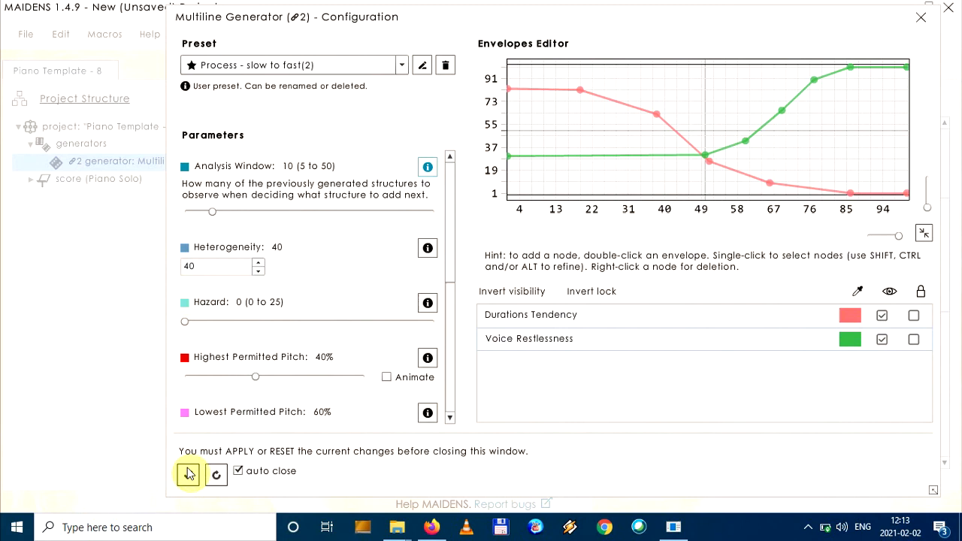
{"action": "left_click", "coordinate": [216, 475]}
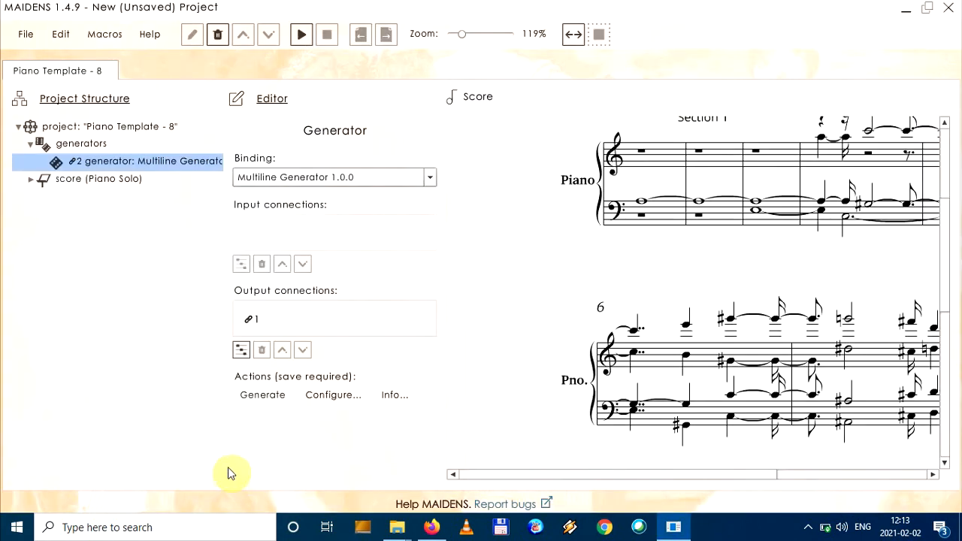
Examine the export formats available for the project and leave without exporting
{"action": "left_click", "coordinate": [26, 34]}
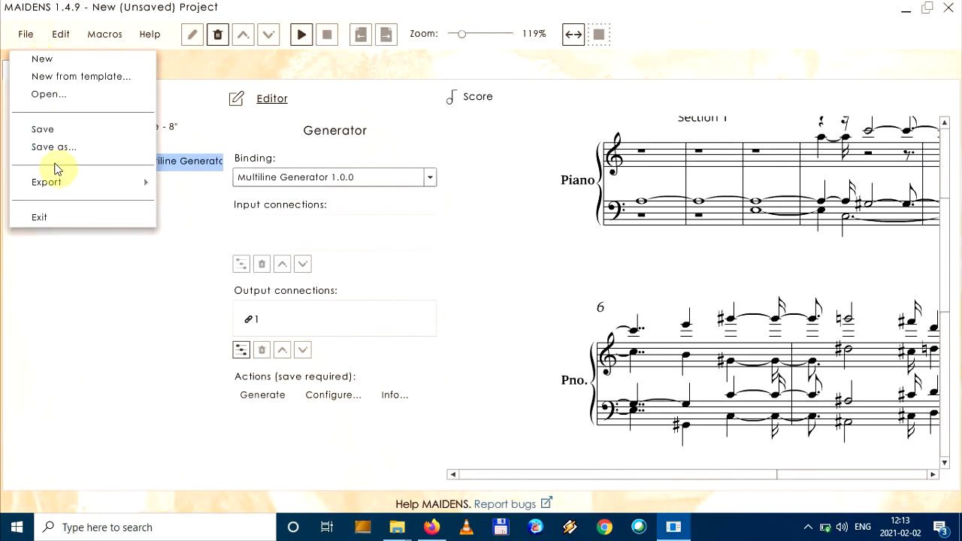
{"action": "mouse_move", "coordinate": [59, 190]}
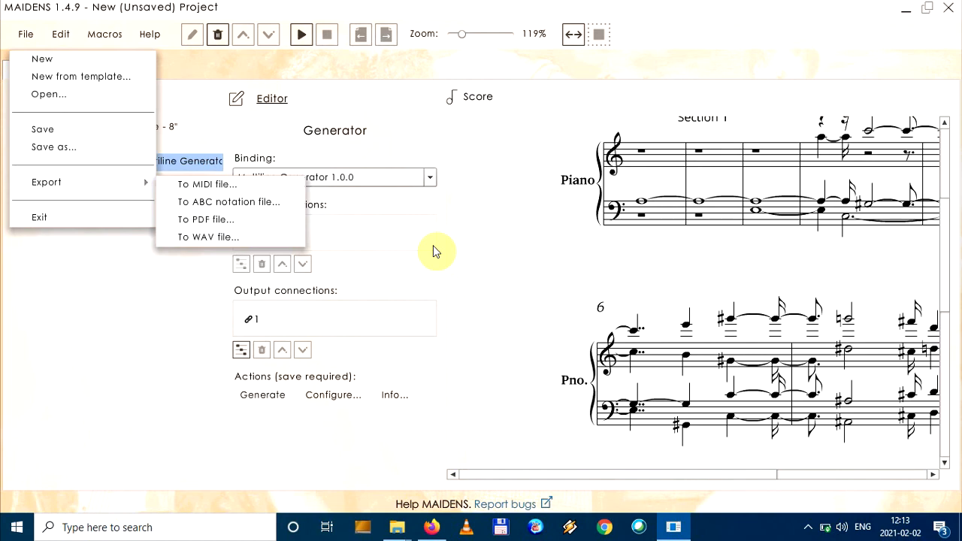
{"action": "left_click", "coordinate": [503, 245]}
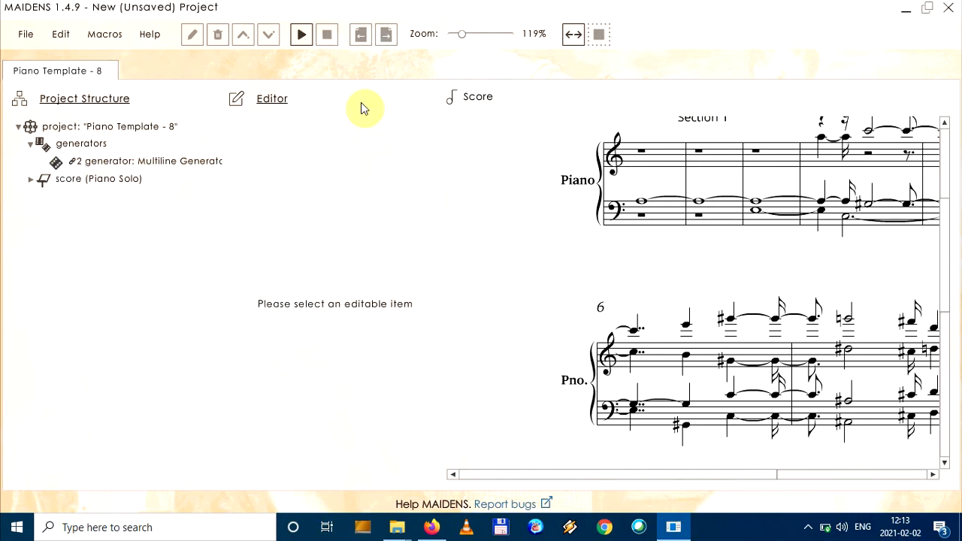